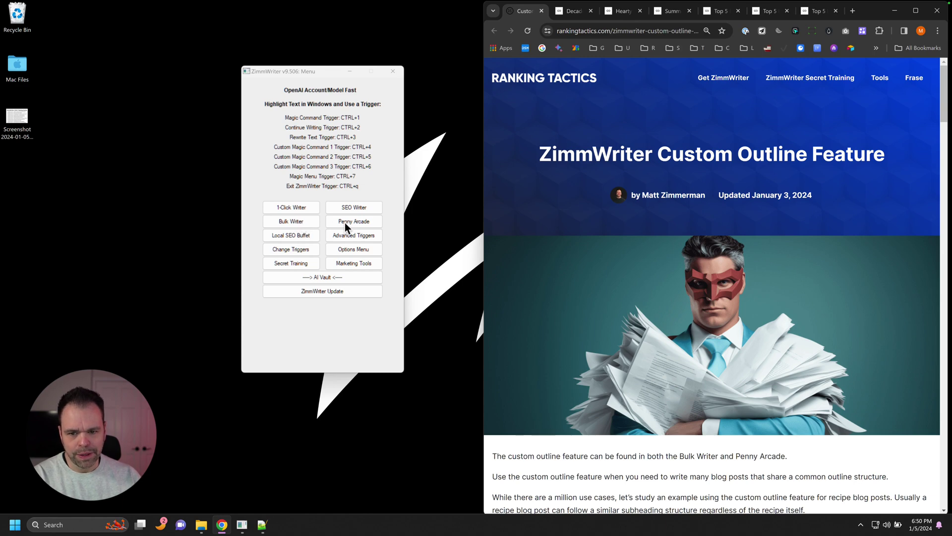
Step: In the Bulk Blog Writer's custom outline settings, check the saved outlines and keep Recipes loaded
{"action": "left_click", "coordinate": [291, 222]}
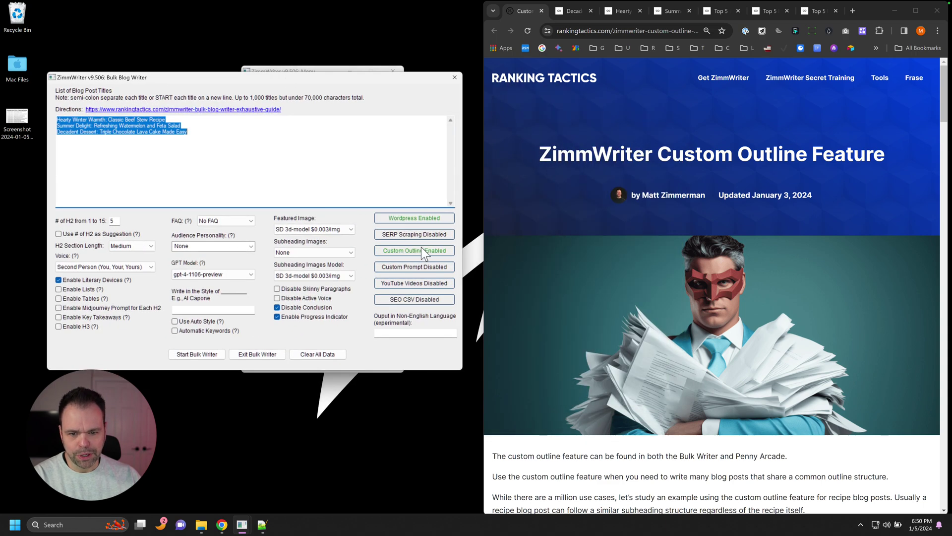
{"action": "left_click", "coordinate": [421, 247]}
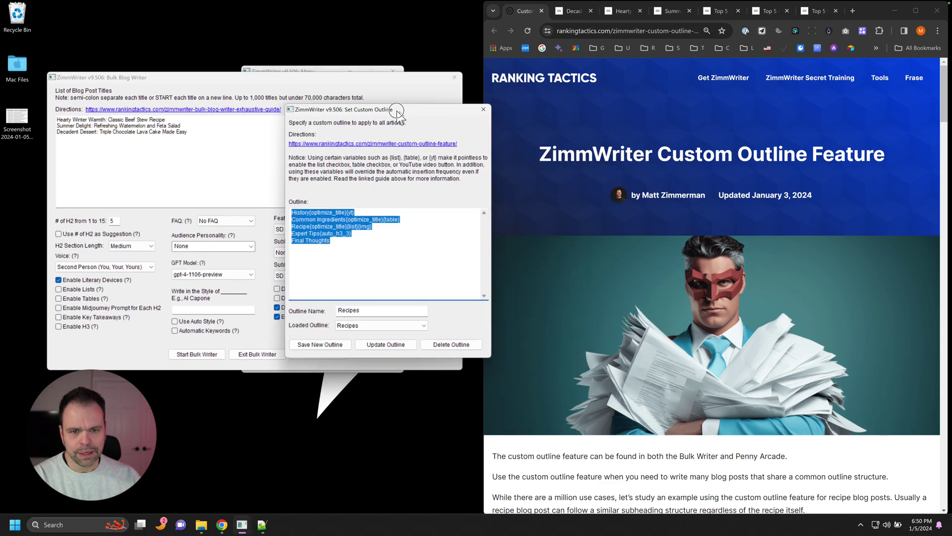
{"action": "left_click", "coordinate": [337, 318]}
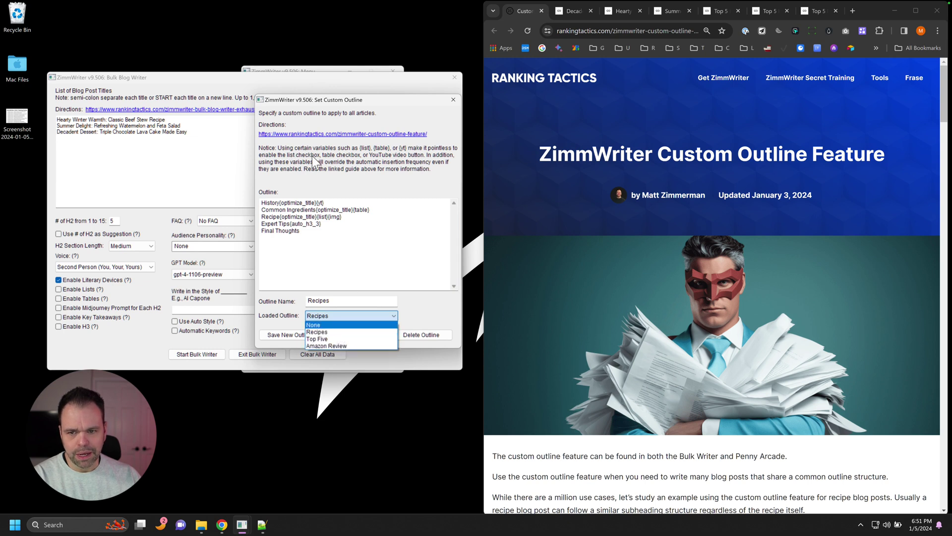
{"action": "key", "text": "Escape"}
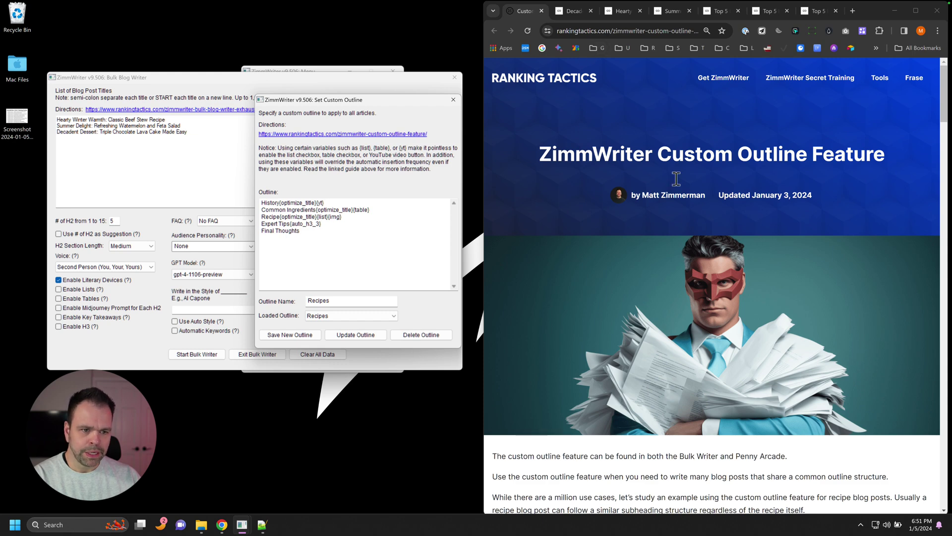
{"action": "scroll", "coordinate": [673, 322], "scroll_direction": "down", "scroll_amount": 10}
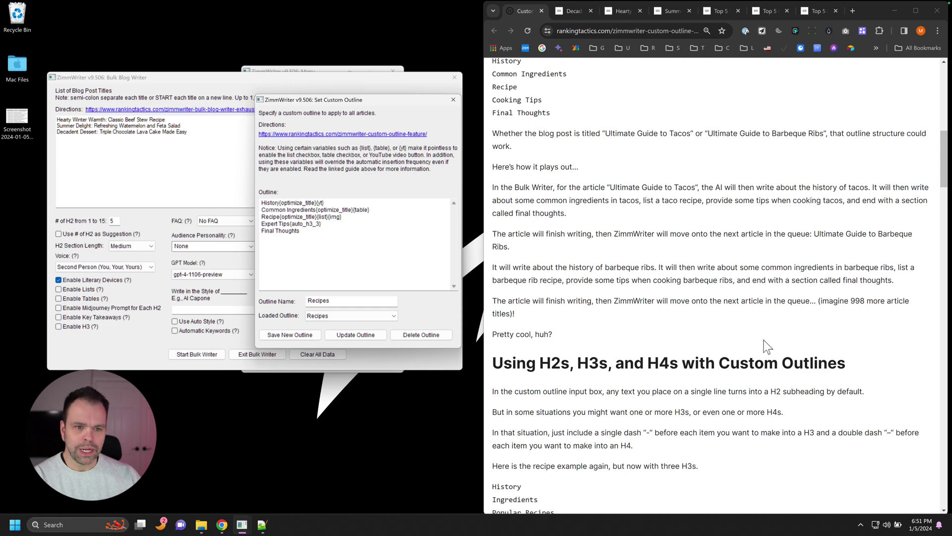
{"action": "scroll", "coordinate": [766, 346], "scroll_direction": "down", "scroll_amount": 20}
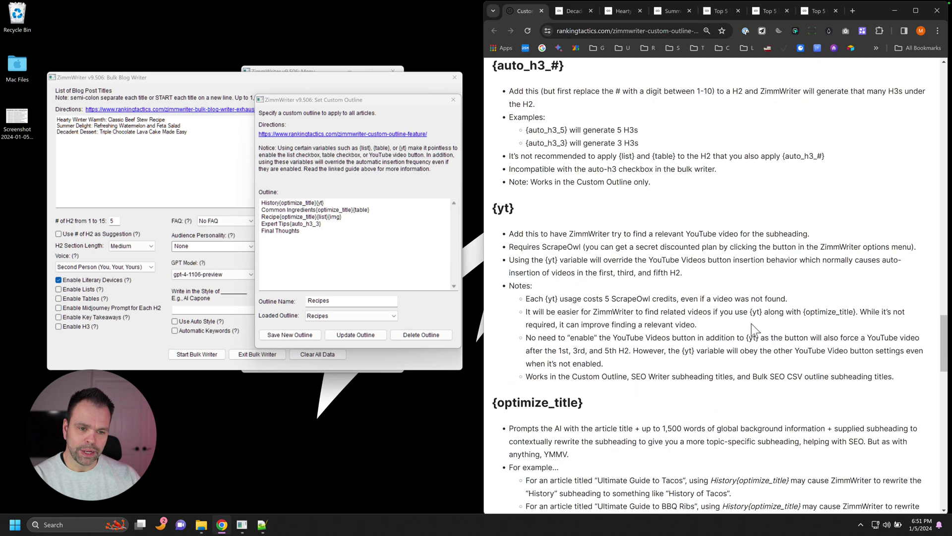
{"action": "scroll", "coordinate": [751, 325], "scroll_direction": "down", "scroll_amount": 10}
{"action": "scroll", "coordinate": [744, 342], "scroll_direction": "up", "scroll_amount": 20}
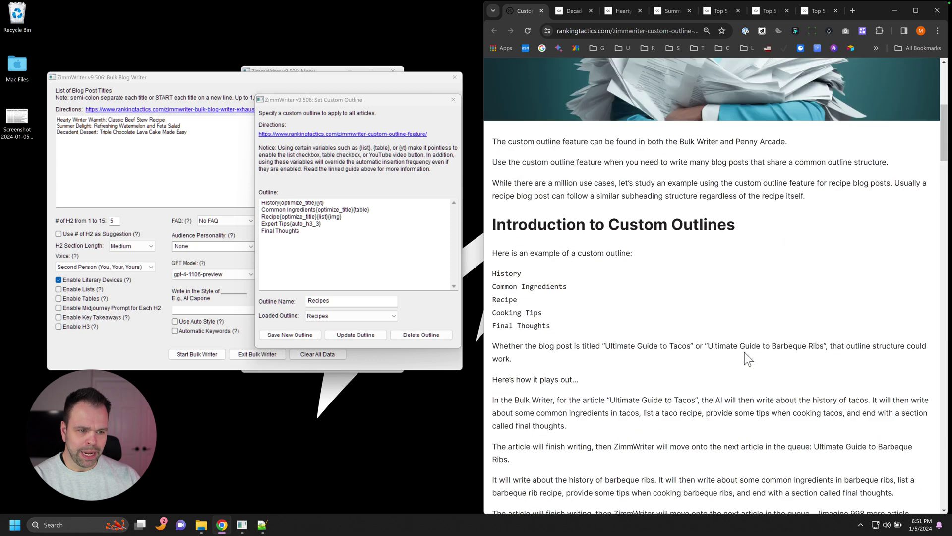
{"action": "scroll", "coordinate": [743, 353], "scroll_direction": "up", "scroll_amount": 6}
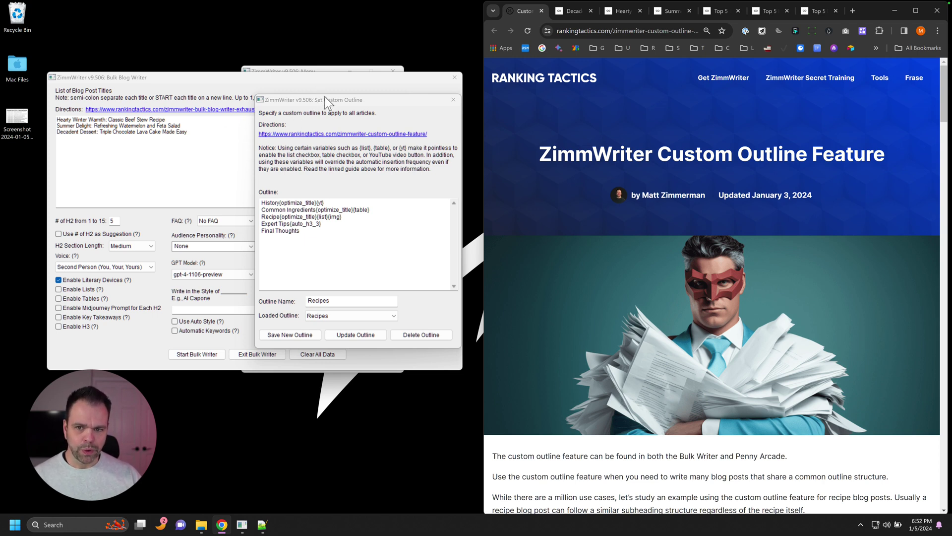
{"action": "left_click_drag", "start_coordinate": [329, 100], "coordinate": [341, 88]}
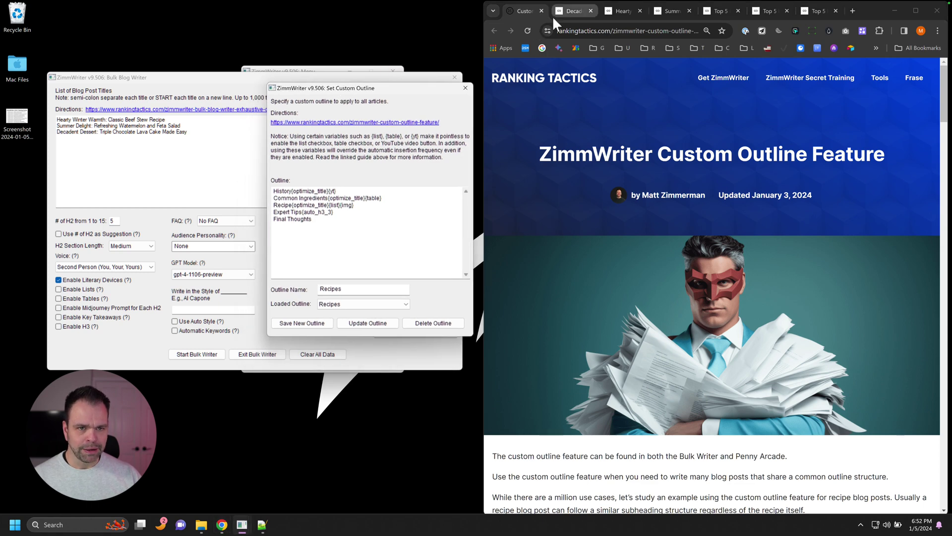
Step: Scroll the lava cake post preview to its table of contents and select the Origin of Lava Cake heading
{"action": "left_click", "coordinate": [570, 12]}
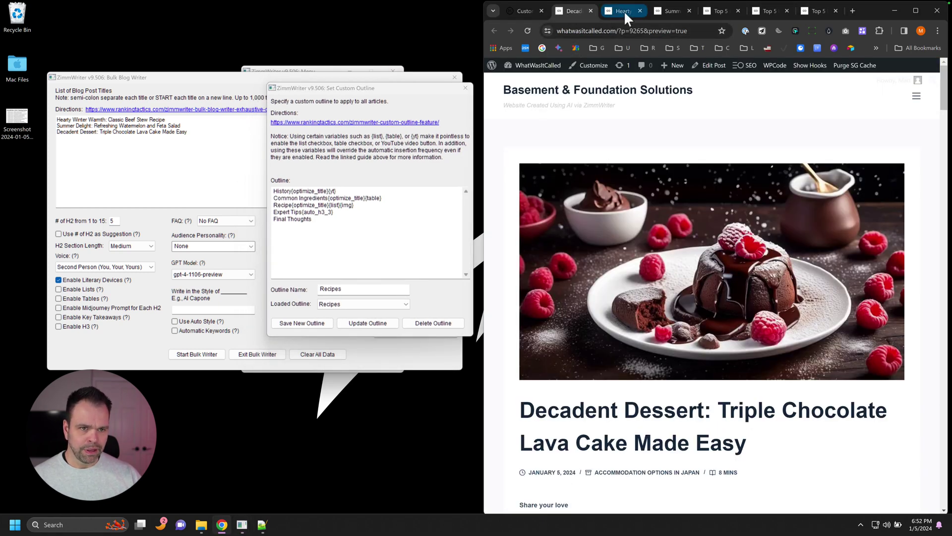
{"action": "scroll", "coordinate": [617, 361], "scroll_direction": "down", "scroll_amount": 4}
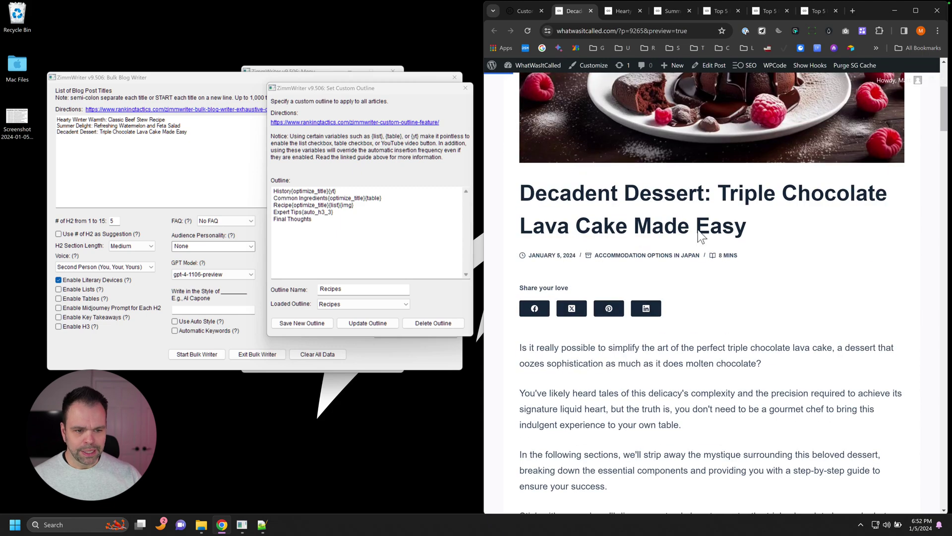
{"action": "scroll", "coordinate": [795, 239], "scroll_direction": "up", "scroll_amount": 2}
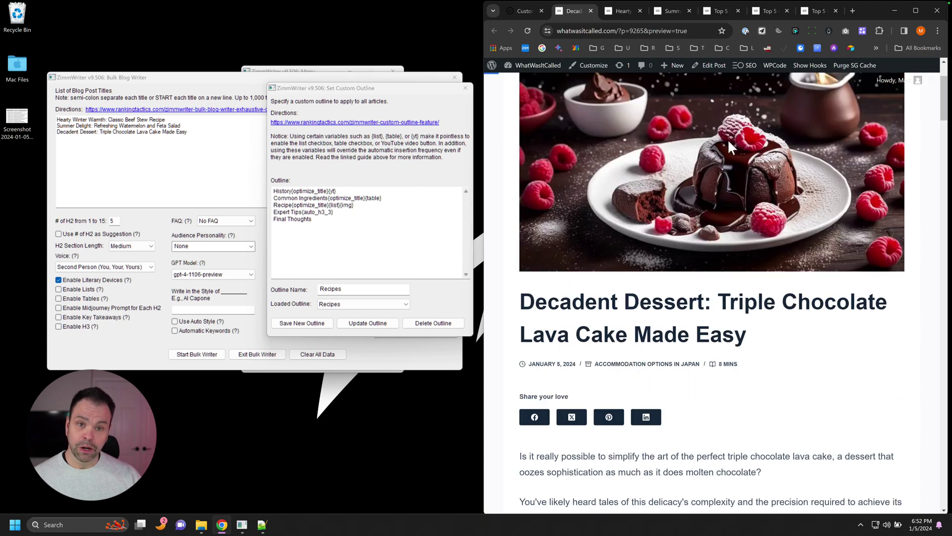
{"action": "scroll", "coordinate": [670, 337], "scroll_direction": "down", "scroll_amount": 8}
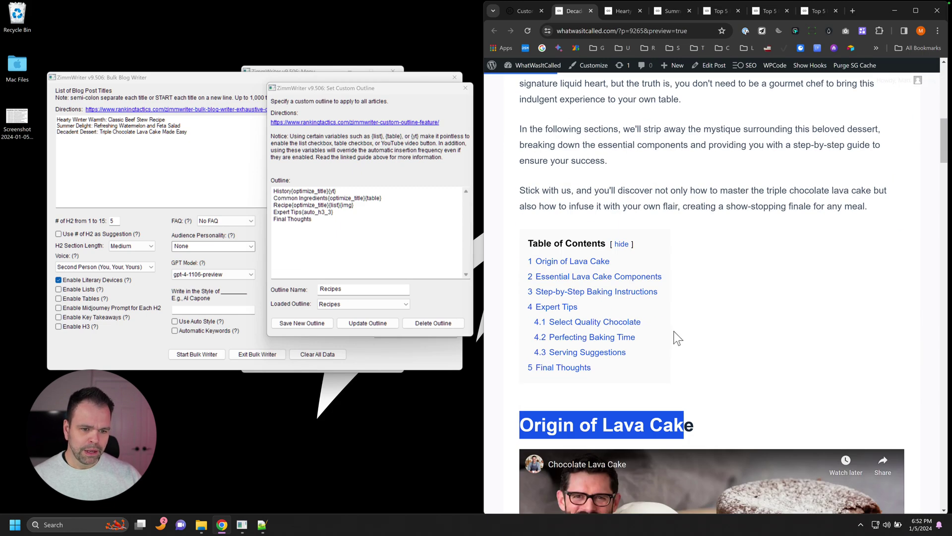
{"action": "scroll", "coordinate": [674, 332], "scroll_direction": "down", "scroll_amount": 2}
{"action": "left_click", "coordinate": [578, 330]}
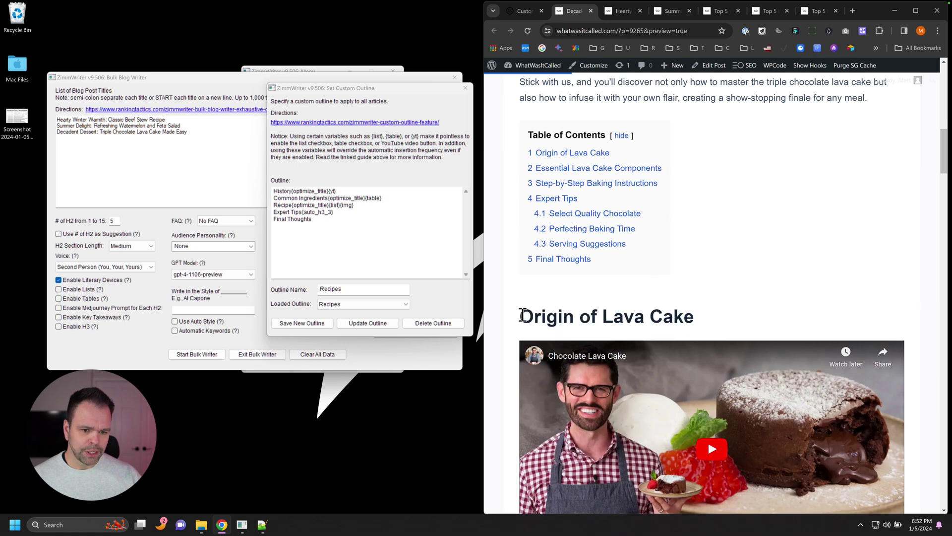
{"action": "left_click_drag", "start_coordinate": [521, 315], "coordinate": [707, 316]}
Step: Scroll through the beef stew post, then select the watermelon salad post's Origins of Watermelon Salad heading
{"action": "left_click", "coordinate": [620, 12]}
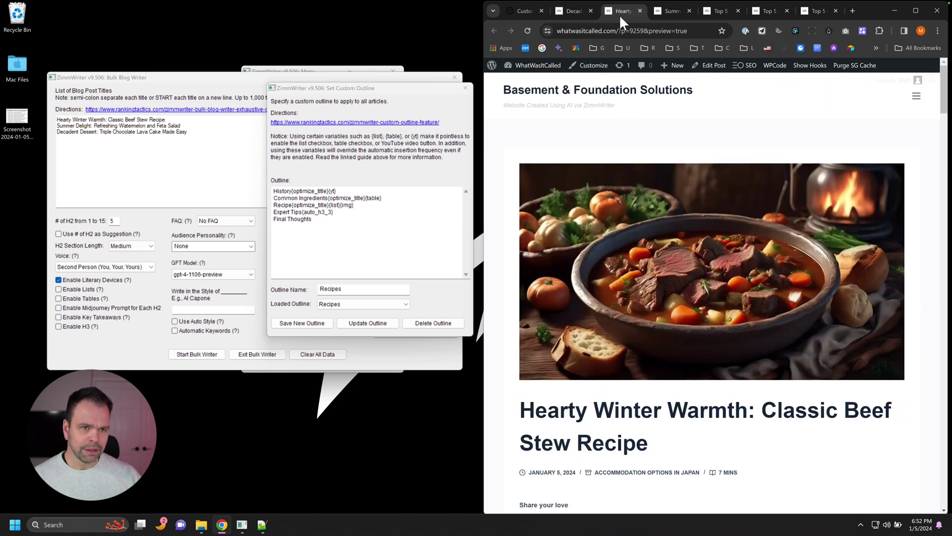
{"action": "scroll", "coordinate": [583, 191], "scroll_direction": "down", "scroll_amount": 4}
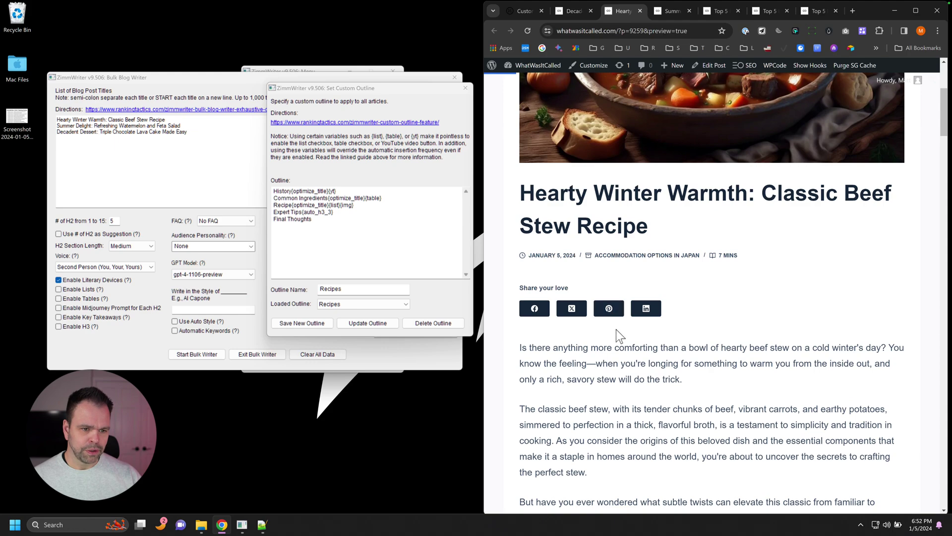
{"action": "scroll", "coordinate": [616, 329], "scroll_direction": "down", "scroll_amount": 10}
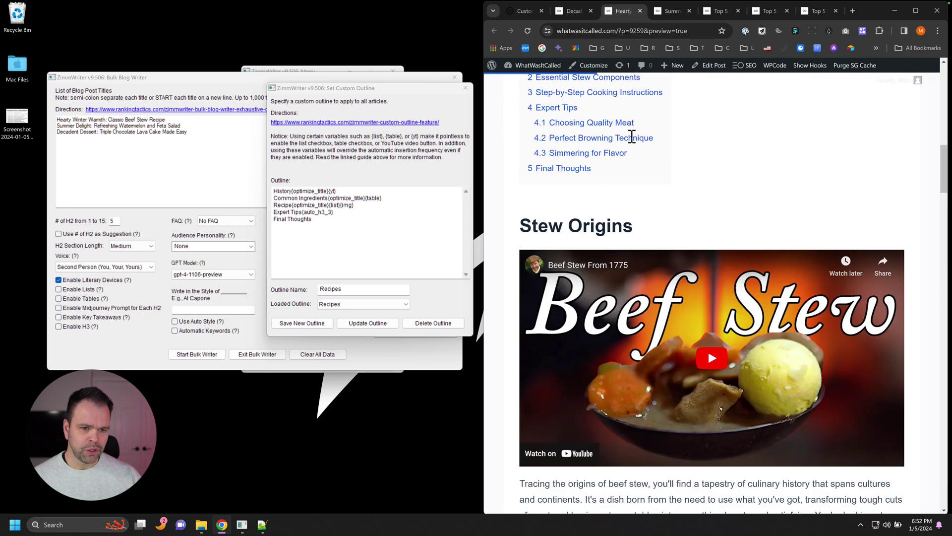
{"action": "left_click", "coordinate": [671, 11]}
{"action": "scroll", "coordinate": [634, 315], "scroll_direction": "down", "scroll_amount": 10}
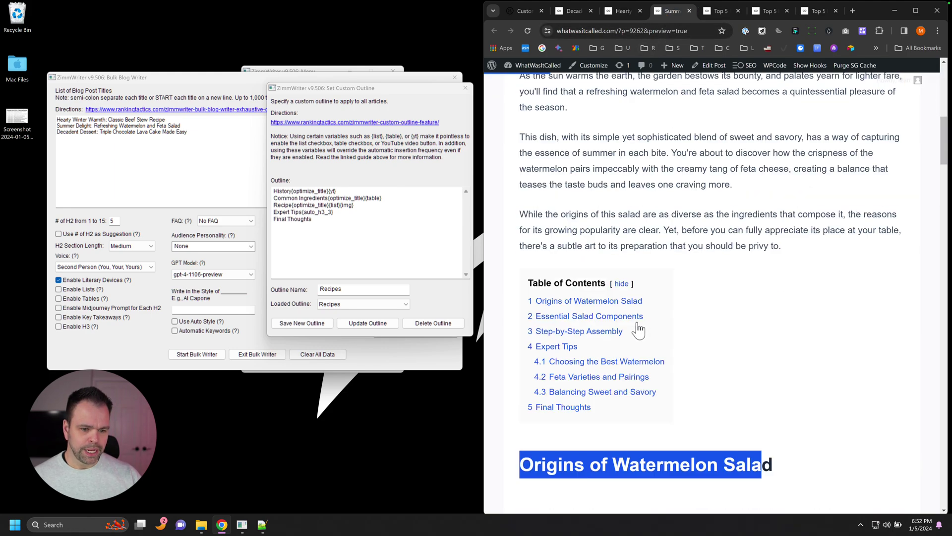
{"action": "left_click", "coordinate": [589, 297]}
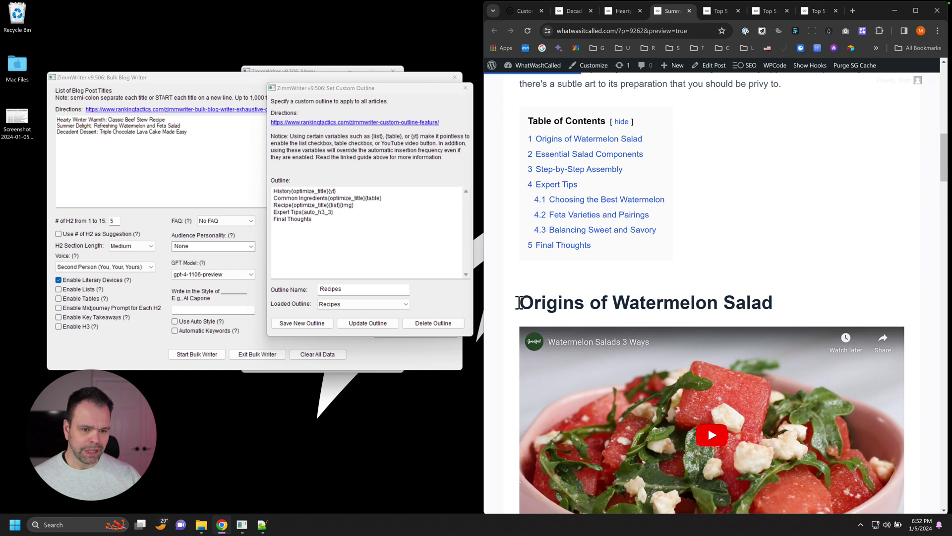
{"action": "left_click_drag", "start_coordinate": [516, 302], "coordinate": [770, 301]}
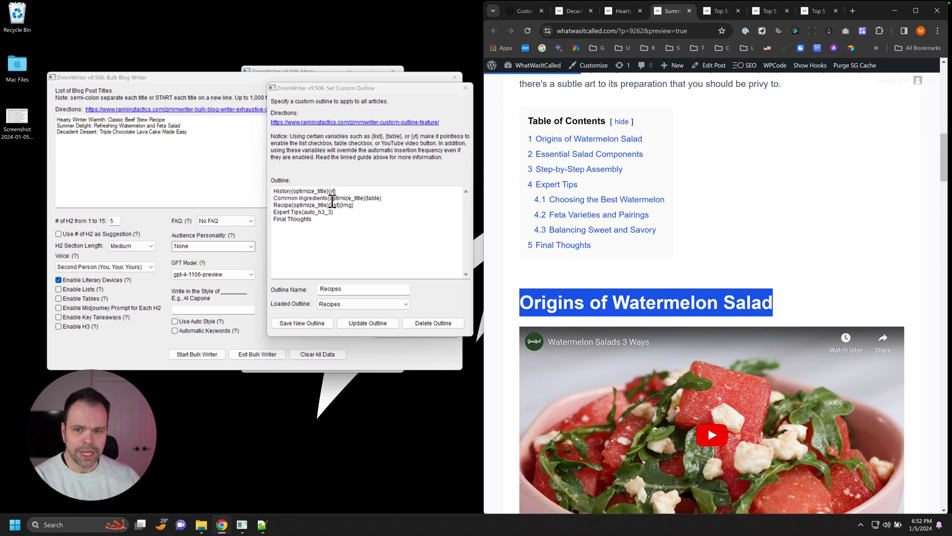
Step: Select History and then {optimize_title} on the outline's first line
{"action": "left_click", "coordinate": [310, 194]}
{"action": "left_click_drag", "start_coordinate": [293, 191], "coordinate": [270, 190]}
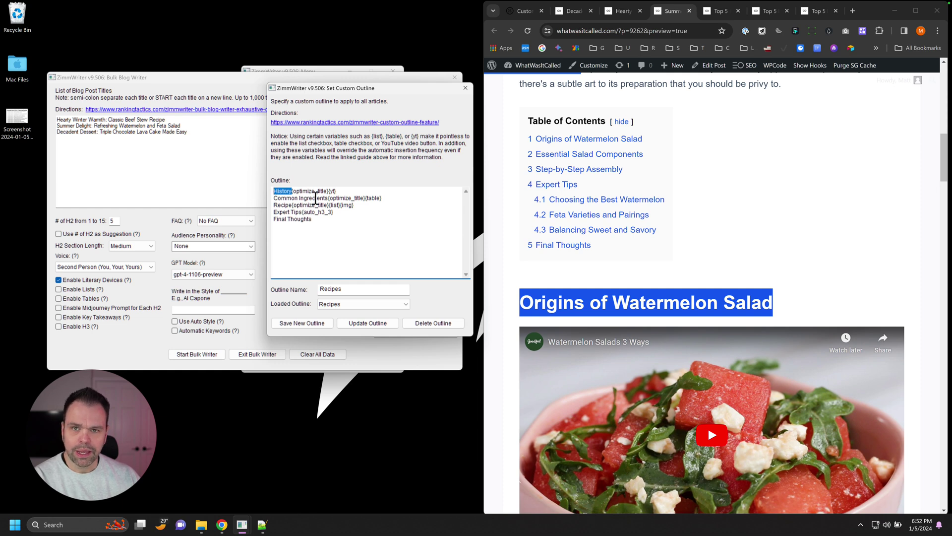
{"action": "left_click_drag", "start_coordinate": [328, 193], "coordinate": [291, 190]}
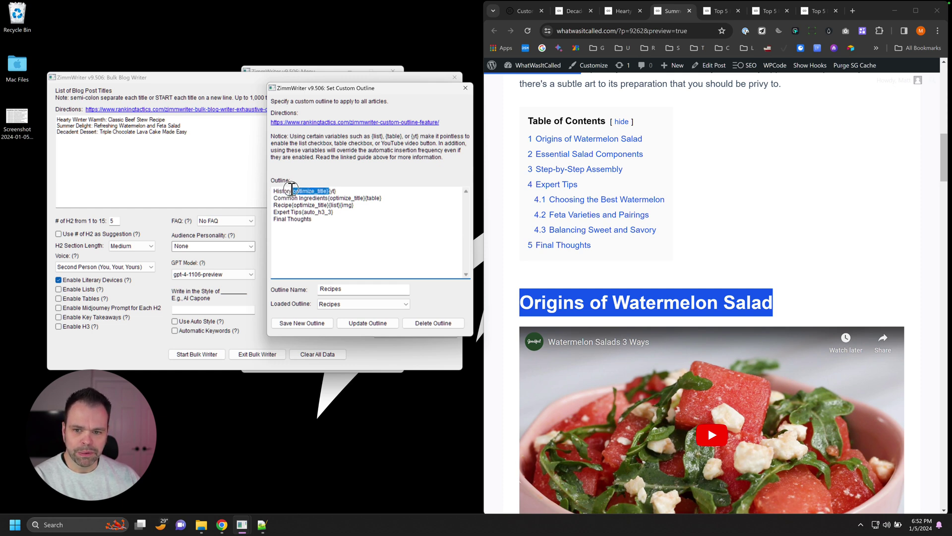
Step: Highlight the {optimize_title} section in the custom outline guide and compare it with the History line
{"action": "left_click", "coordinate": [531, 10]}
{"action": "scroll", "coordinate": [602, 293], "scroll_direction": "down", "scroll_amount": 15}
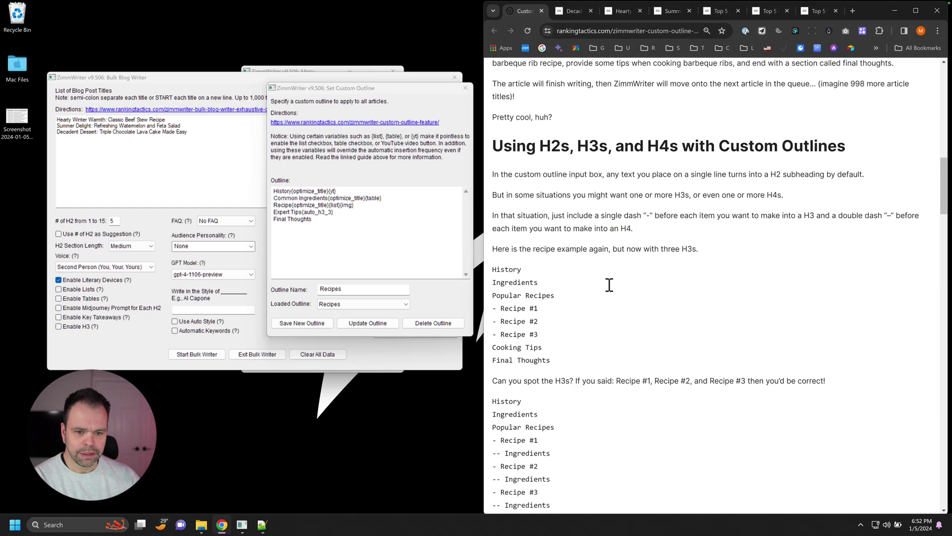
{"action": "scroll", "coordinate": [609, 285], "scroll_direction": "down", "scroll_amount": 20}
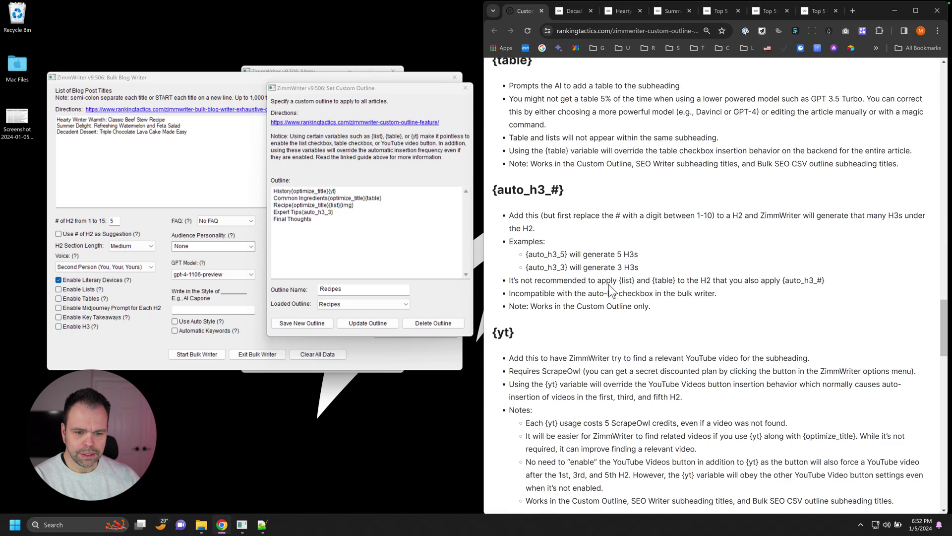
{"action": "scroll", "coordinate": [609, 284], "scroll_direction": "down", "scroll_amount": 6}
{"action": "left_click_drag", "start_coordinate": [498, 204], "coordinate": [585, 203]}
{"action": "left_click_drag", "start_coordinate": [293, 193], "coordinate": [255, 188]}
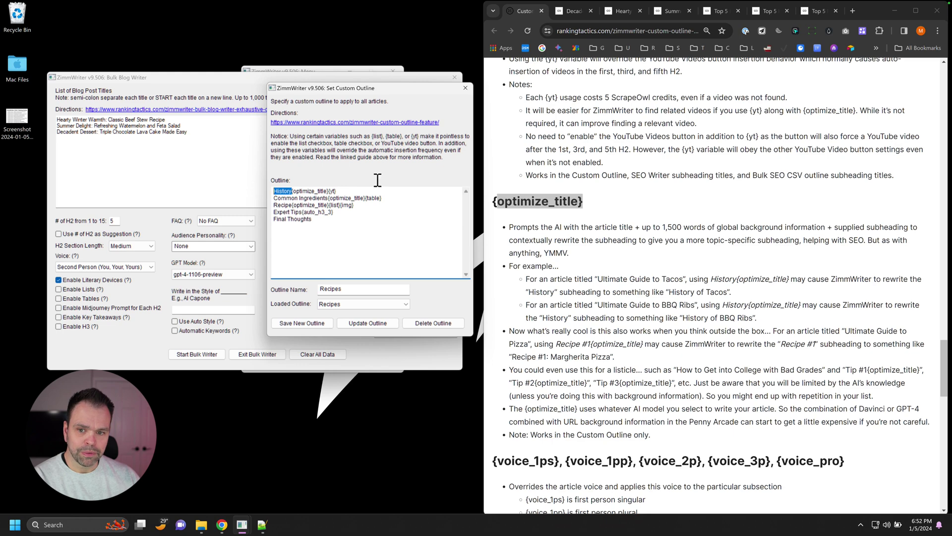
{"action": "left_click", "coordinate": [579, 11]}
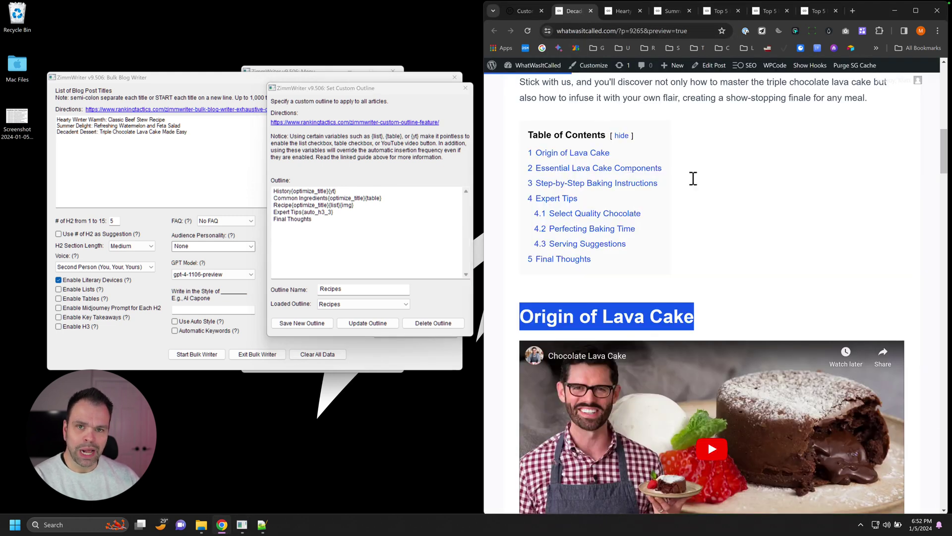
Step: Delete {optimize_title} from the History line, restore it with undo, and select the {yt} variable
{"action": "left_click", "coordinate": [740, 211]}
{"action": "left_click_drag", "start_coordinate": [329, 190], "coordinate": [299, 192]}
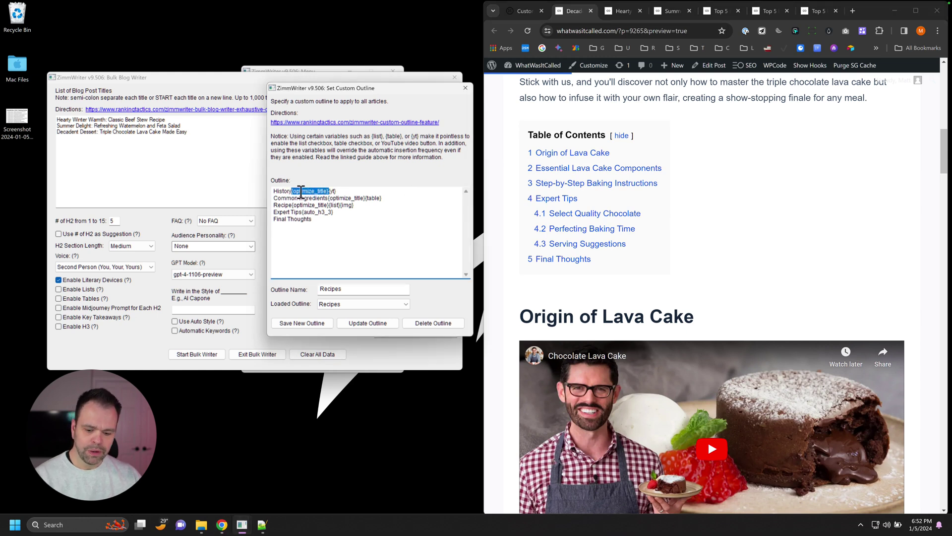
{"action": "key", "text": "Delete"}
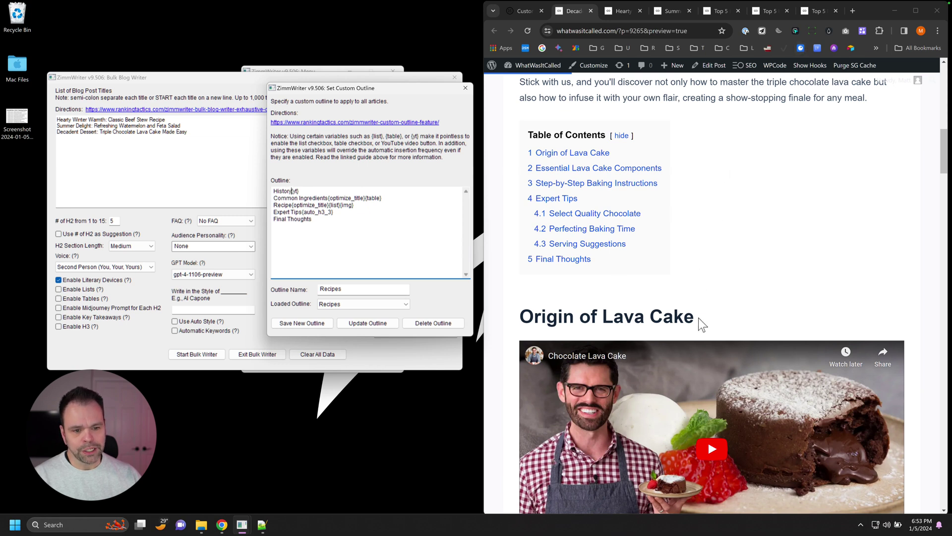
{"action": "left_click_drag", "start_coordinate": [699, 320], "coordinate": [517, 319]}
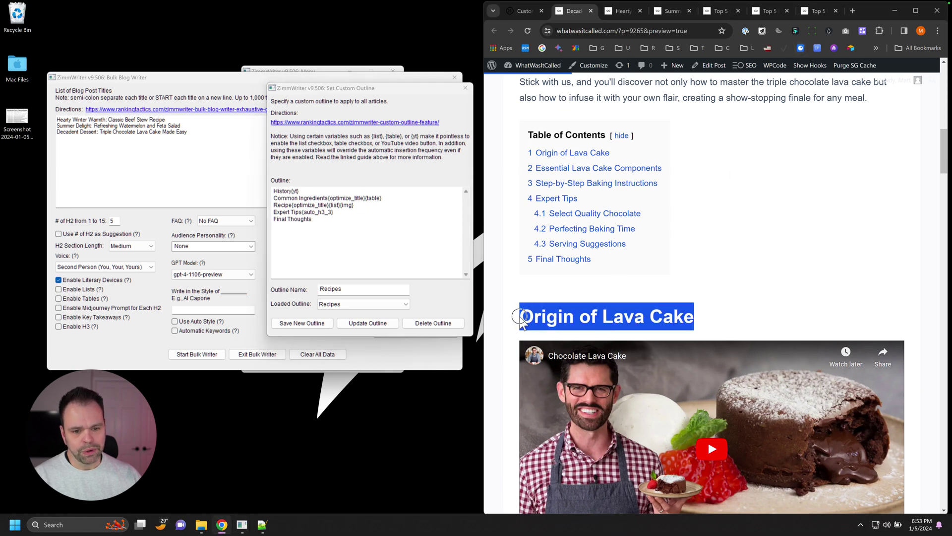
{"action": "left_click", "coordinate": [293, 194]}
{"action": "key", "text": "ctrl+z"}
{"action": "left_click_drag", "start_coordinate": [337, 190], "coordinate": [330, 191]}
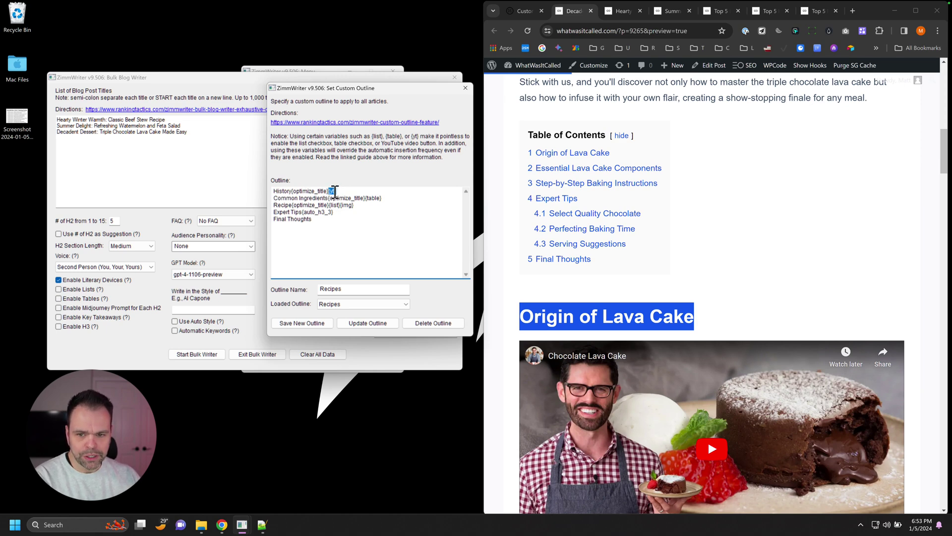
Step: Compare the stew, salad and lava cake posts' origins sections, then select Common Ingredients in the outline
{"action": "scroll", "coordinate": [681, 342], "scroll_direction": "down", "scroll_amount": 2}
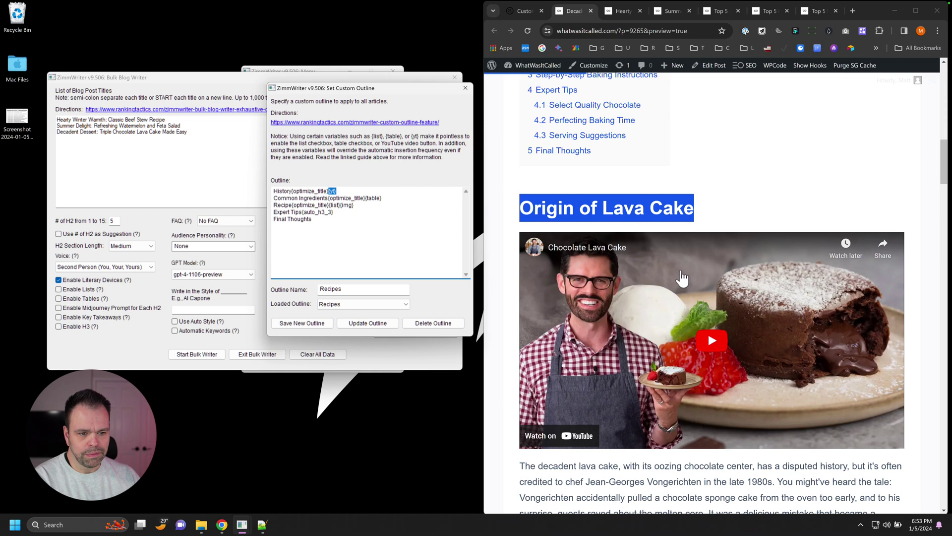
{"action": "left_click", "coordinate": [620, 11]}
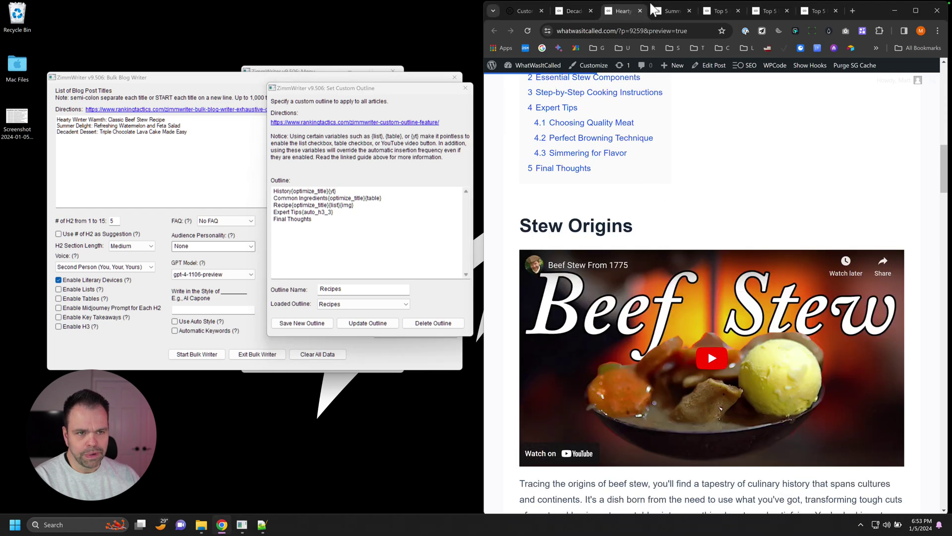
{"action": "left_click", "coordinate": [667, 11]}
{"action": "scroll", "coordinate": [694, 238], "scroll_direction": "down", "scroll_amount": 2}
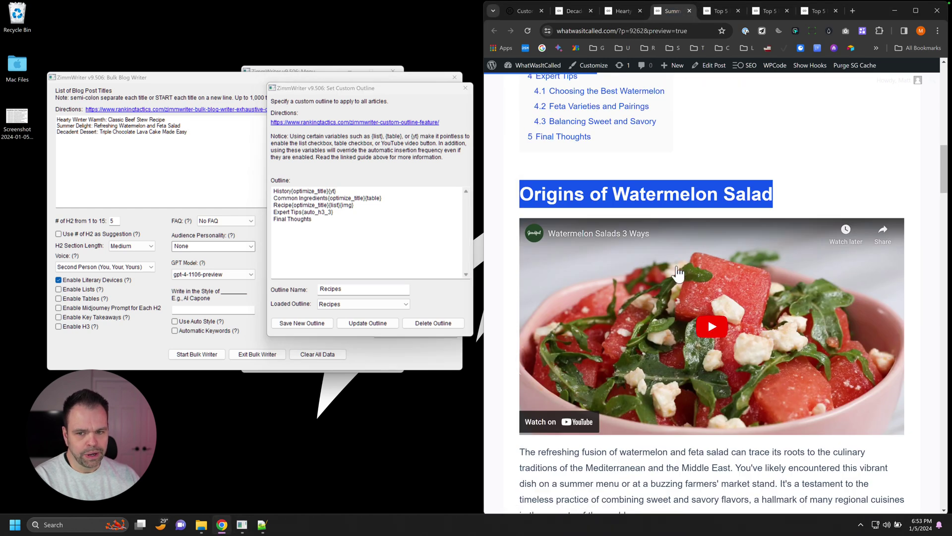
{"action": "scroll", "coordinate": [659, 267], "scroll_direction": "up", "scroll_amount": 2}
{"action": "left_click", "coordinate": [566, 12]}
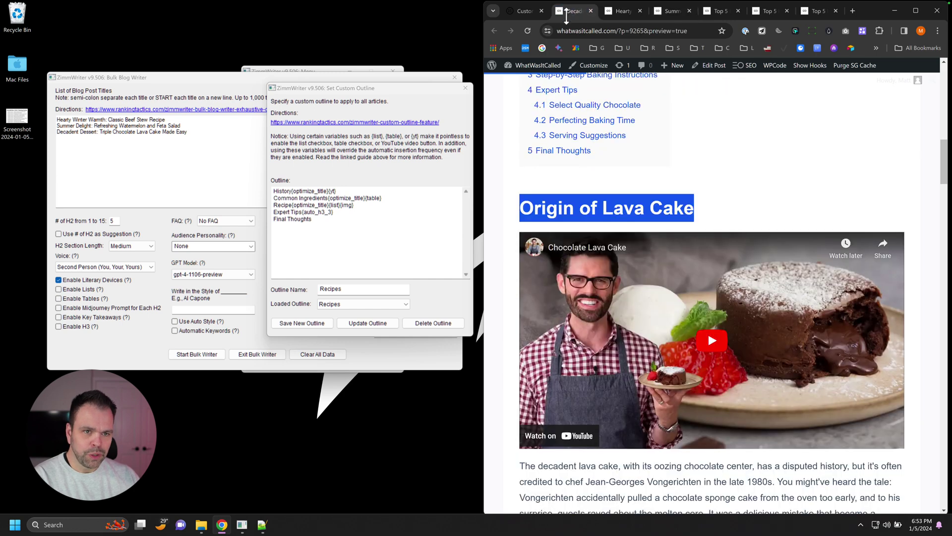
{"action": "scroll", "coordinate": [625, 164], "scroll_direction": "up", "scroll_amount": 2}
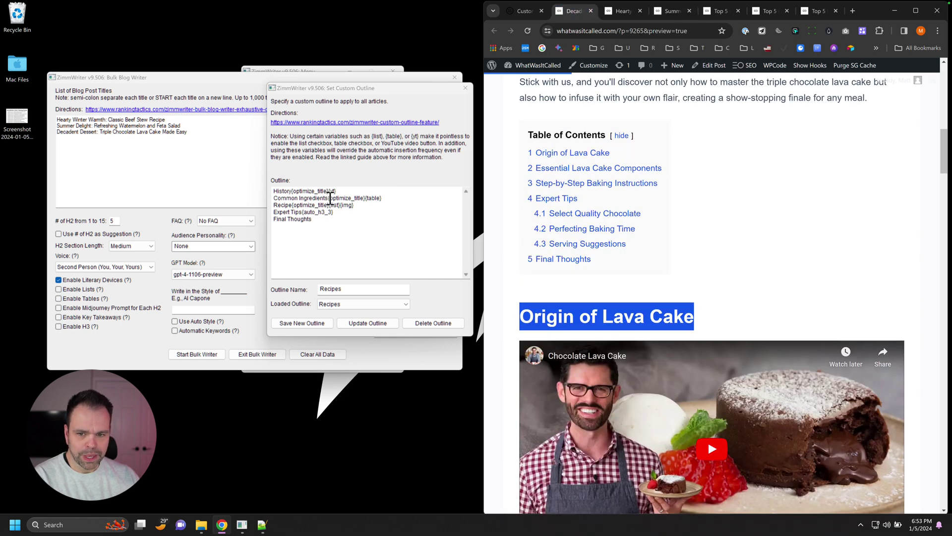
{"action": "left_click_drag", "start_coordinate": [328, 198], "coordinate": [267, 197]}
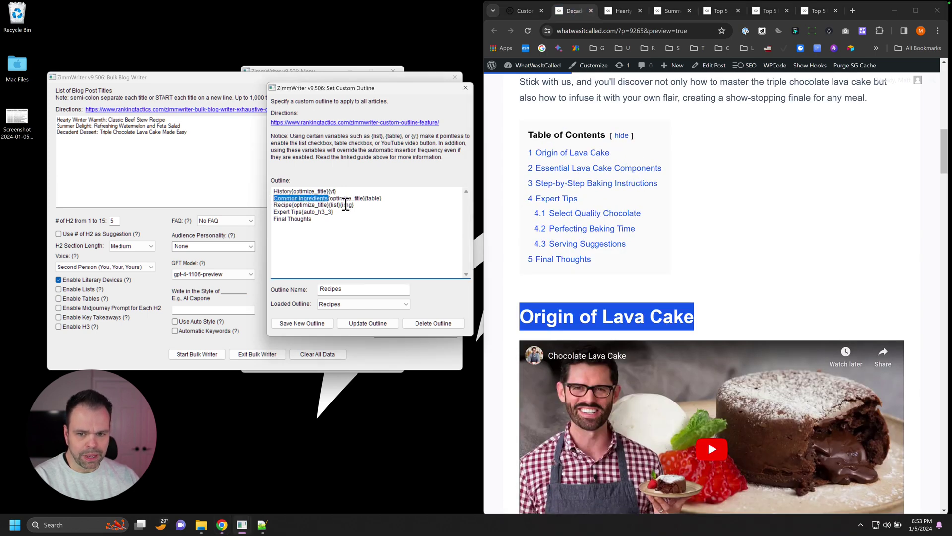
{"action": "left_click_drag", "start_coordinate": [365, 198], "coordinate": [268, 196]}
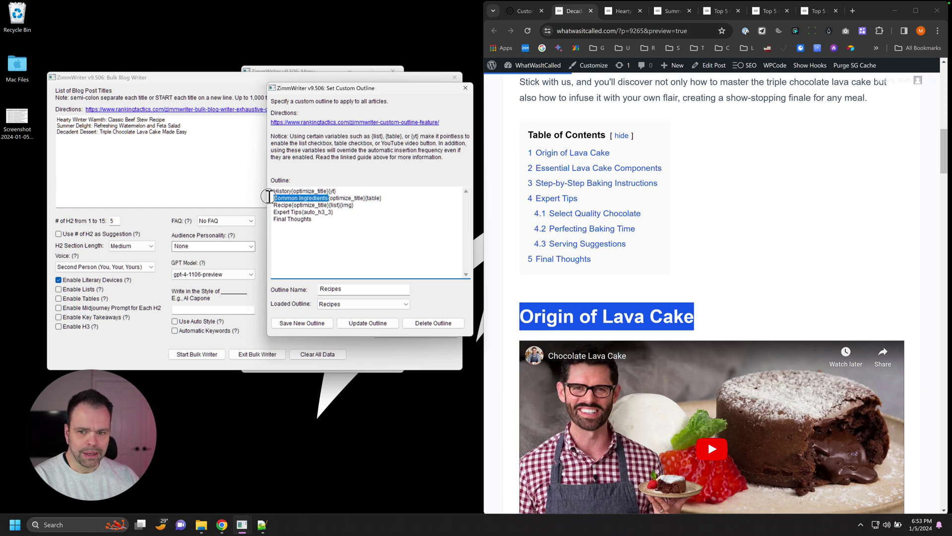
Step: Jump to the Essential Components sections in the lava cake, stew and salad posts, and select {table} in the outline
{"action": "left_click", "coordinate": [573, 171]}
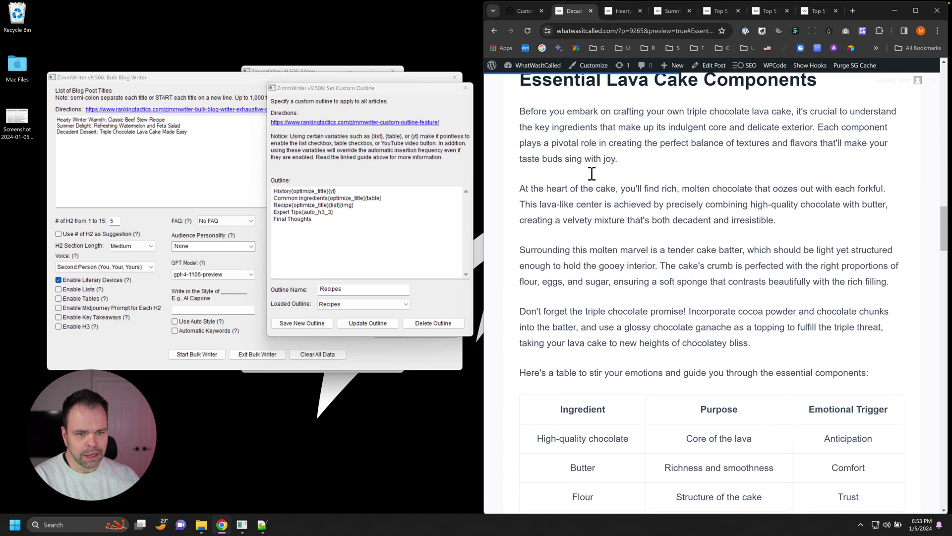
{"action": "left_click", "coordinate": [623, 11]}
{"action": "scroll", "coordinate": [577, 123], "scroll_direction": "up", "scroll_amount": 2}
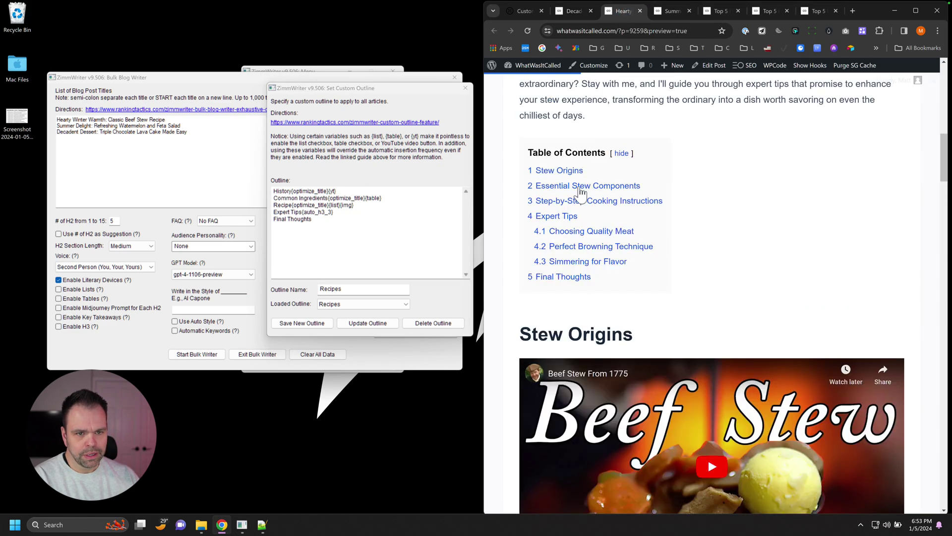
{"action": "left_click", "coordinate": [575, 189]}
{"action": "left_click", "coordinate": [672, 11]}
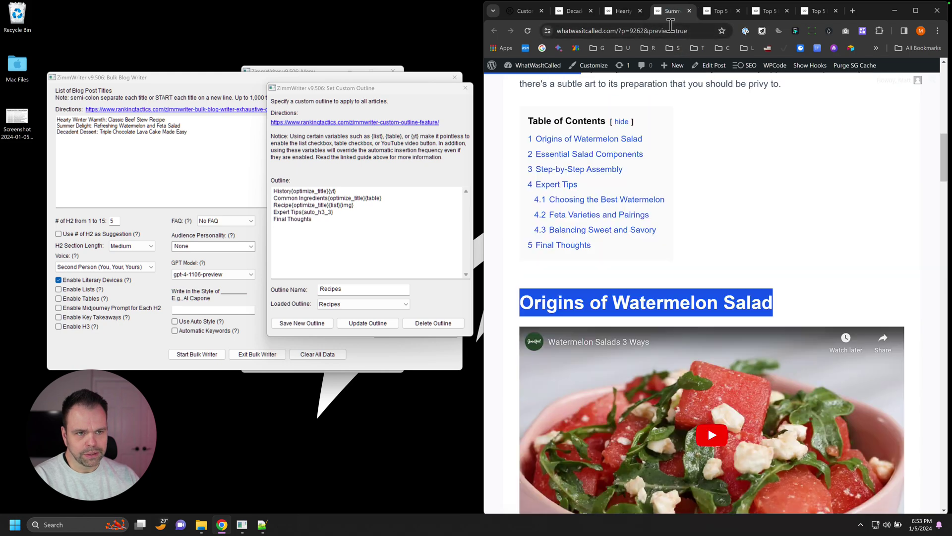
{"action": "left_click", "coordinate": [579, 154]}
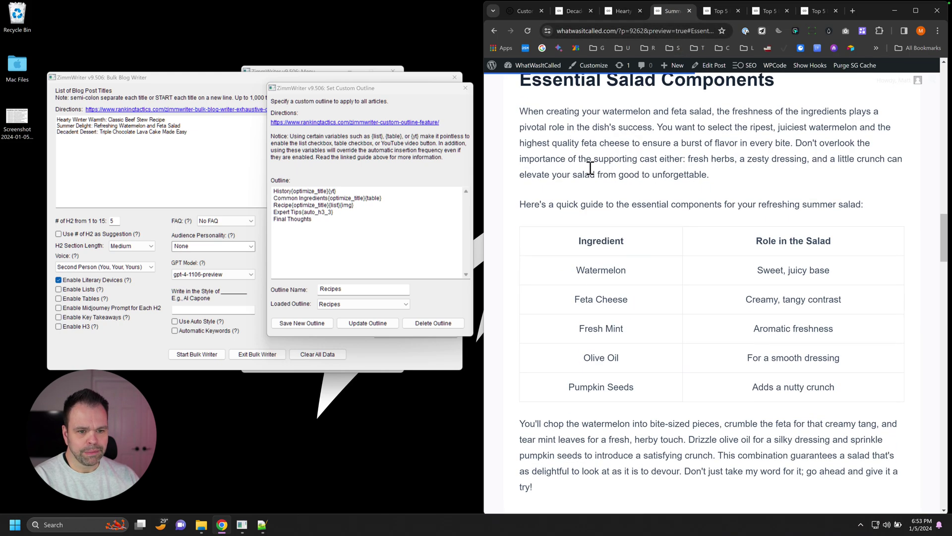
{"action": "left_click_drag", "start_coordinate": [383, 198], "coordinate": [366, 197]}
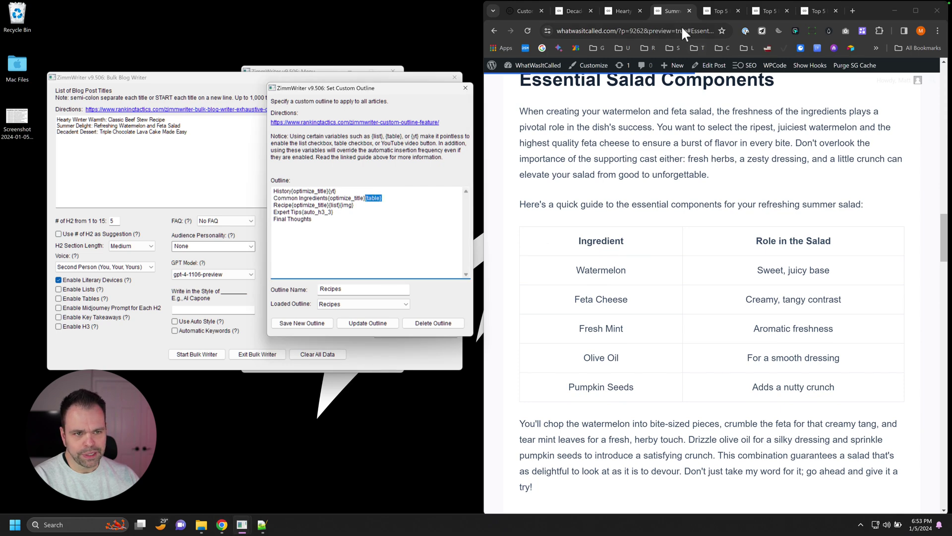
Step: Return to the lava cake post and select the word Recipe in the outline
{"action": "left_click", "coordinate": [627, 11]}
{"action": "left_click", "coordinate": [574, 11]}
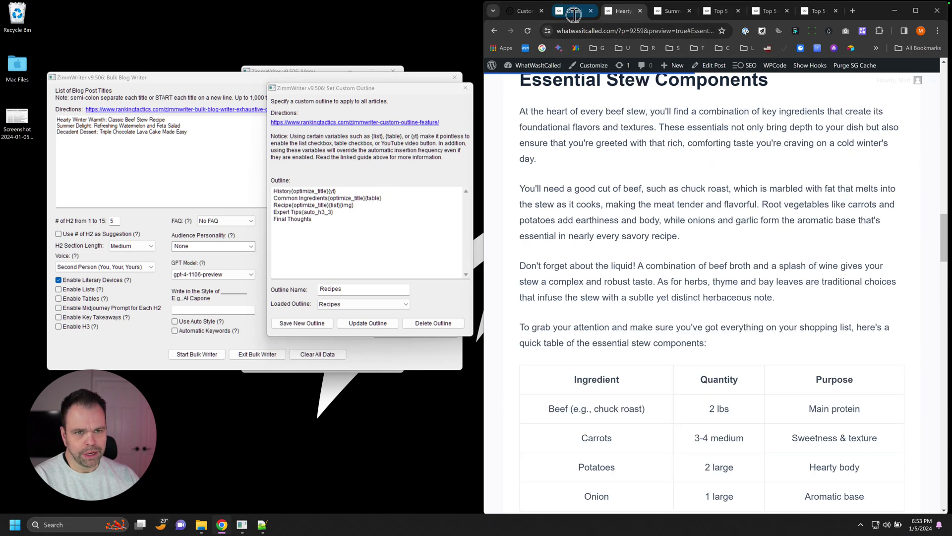
{"action": "left_click", "coordinate": [287, 205]}
{"action": "double_click", "coordinate": [283, 206]}
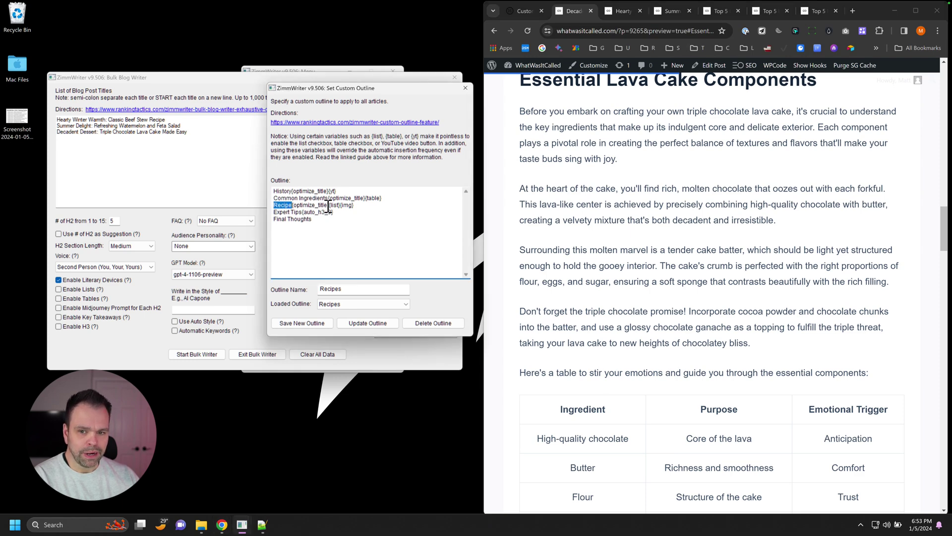
Step: Select {optimize_title} on the Recipe line and scroll the stew and salad posts to their Step-by-Step sections
{"action": "left_click_drag", "start_coordinate": [330, 204], "coordinate": [292, 205]}
{"action": "scroll", "coordinate": [566, 290], "scroll_direction": "up", "scroll_amount": 4}
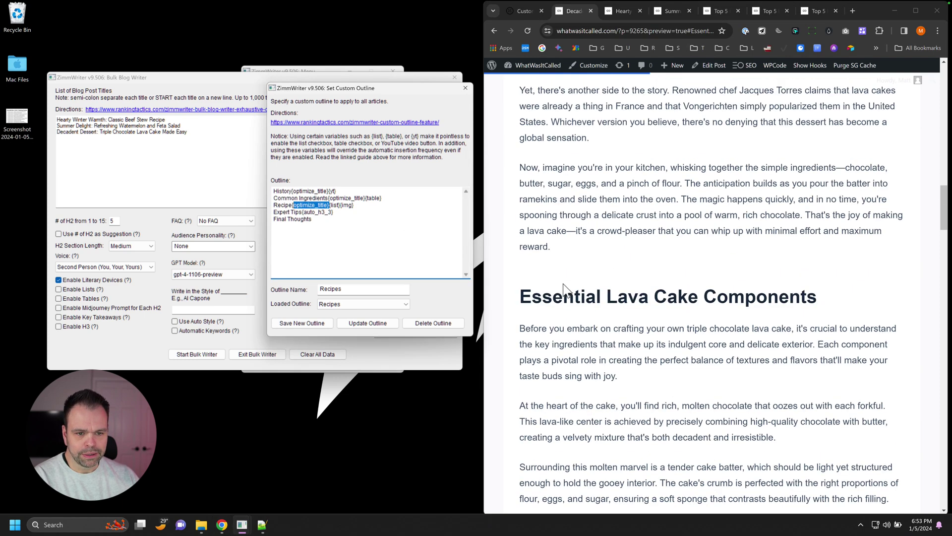
{"action": "scroll", "coordinate": [564, 289], "scroll_direction": "down", "scroll_amount": 12}
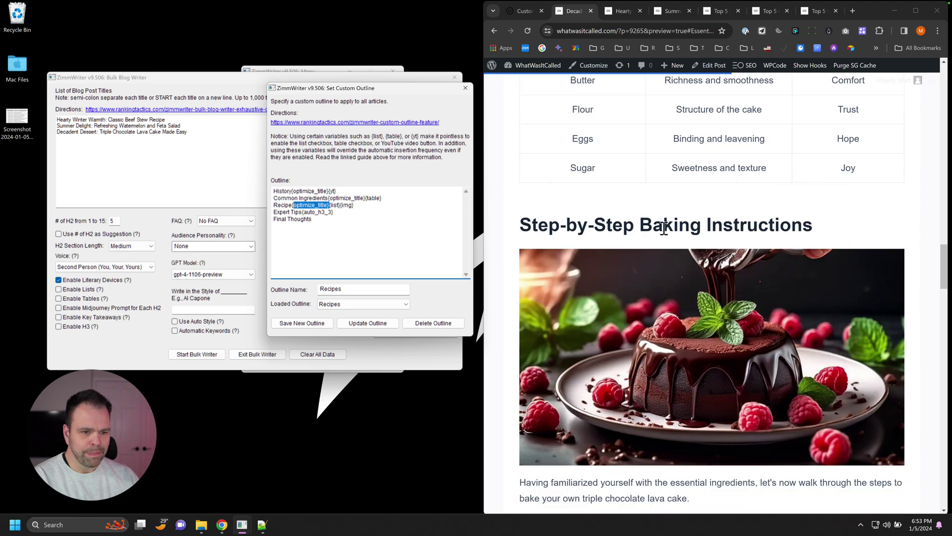
{"action": "left_click", "coordinate": [620, 13]}
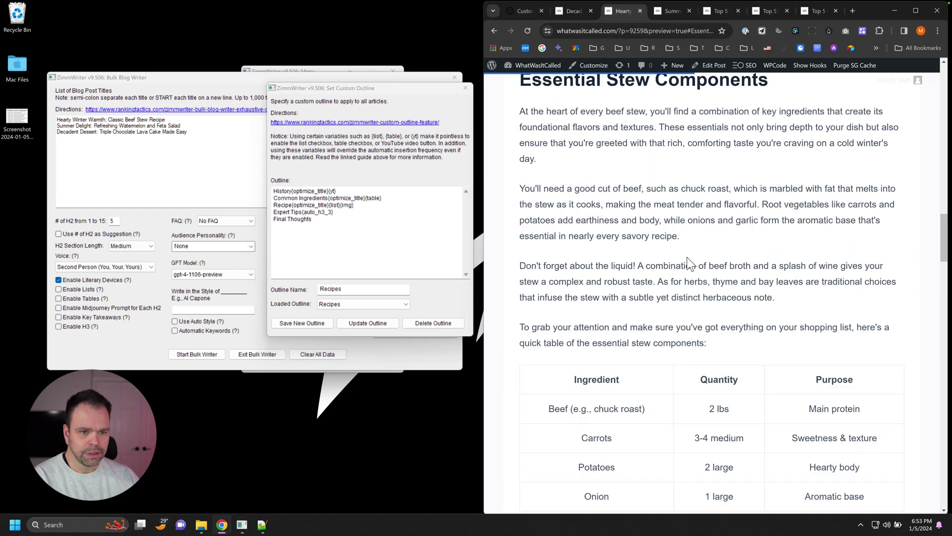
{"action": "scroll", "coordinate": [686, 258], "scroll_direction": "down", "scroll_amount": 10}
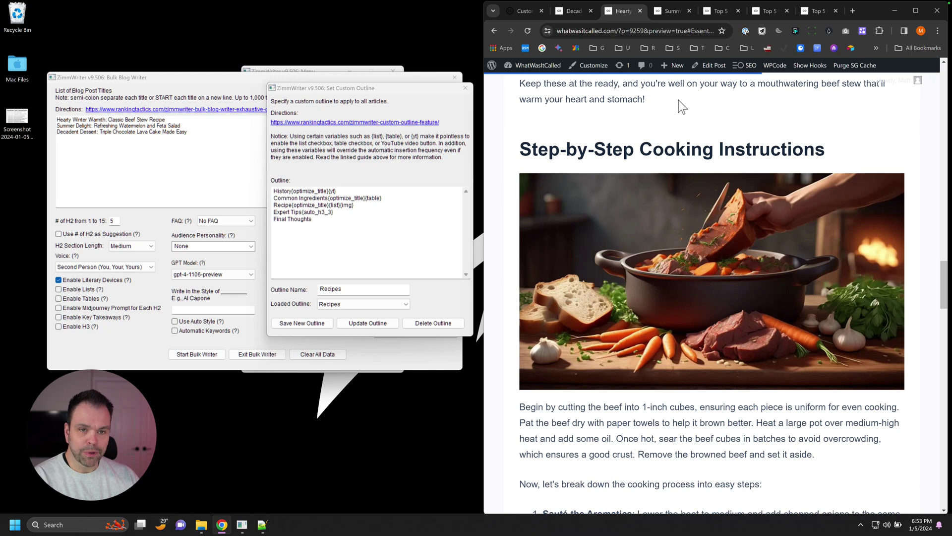
{"action": "left_click", "coordinate": [669, 12]}
{"action": "scroll", "coordinate": [613, 270], "scroll_direction": "down", "scroll_amount": 8}
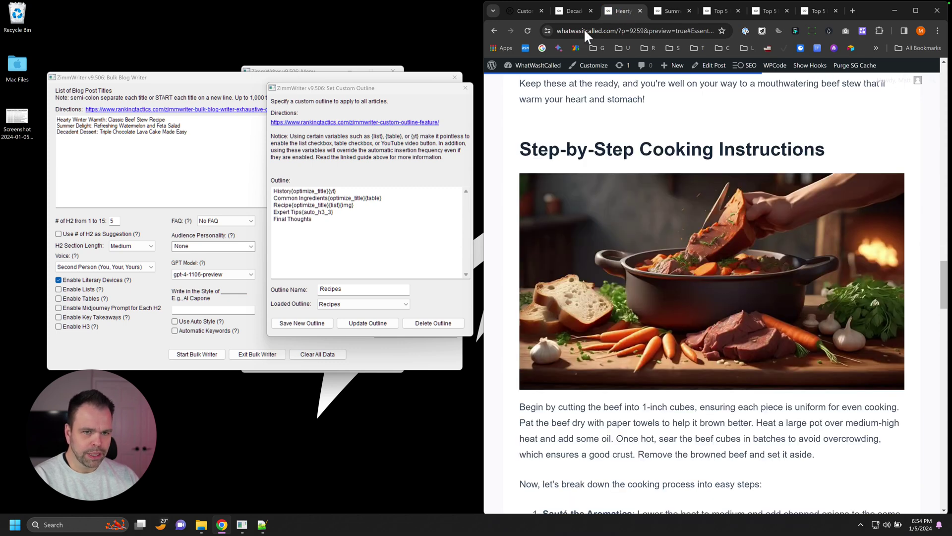
Step: Select {img} on the Recipe line, view the salad's numbered steps, and select Expert Tips
{"action": "key", "text": "ctrl+shift+Tab"}
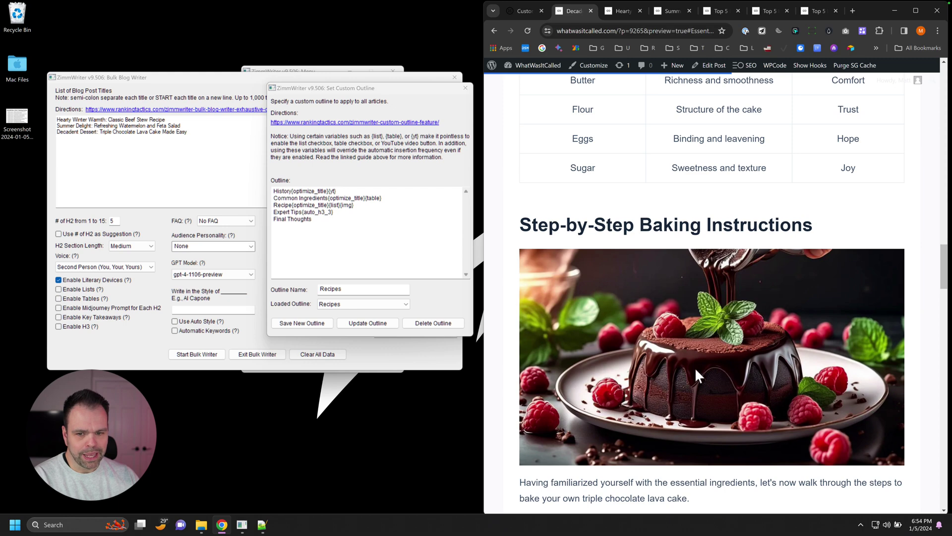
{"action": "left_click_drag", "start_coordinate": [355, 205], "coordinate": [339, 203]}
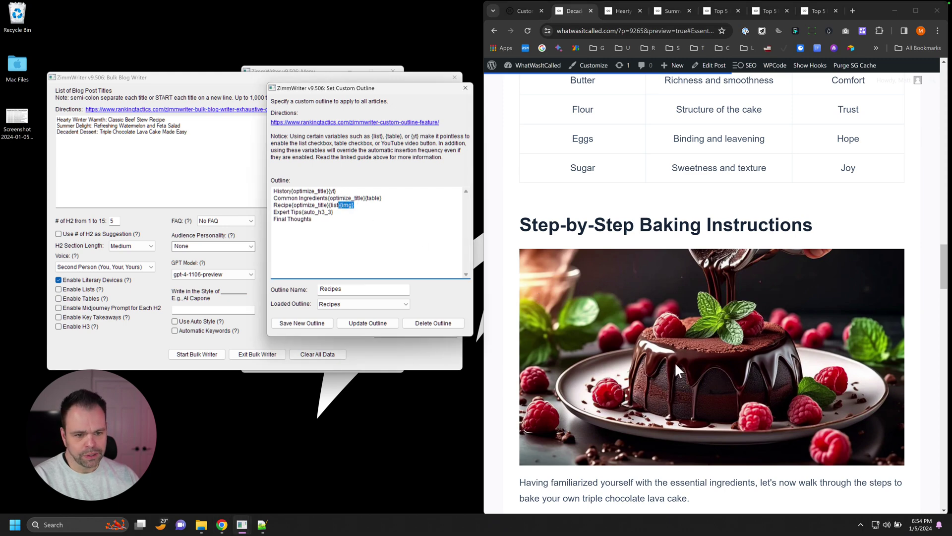
{"action": "left_click", "coordinate": [672, 11]}
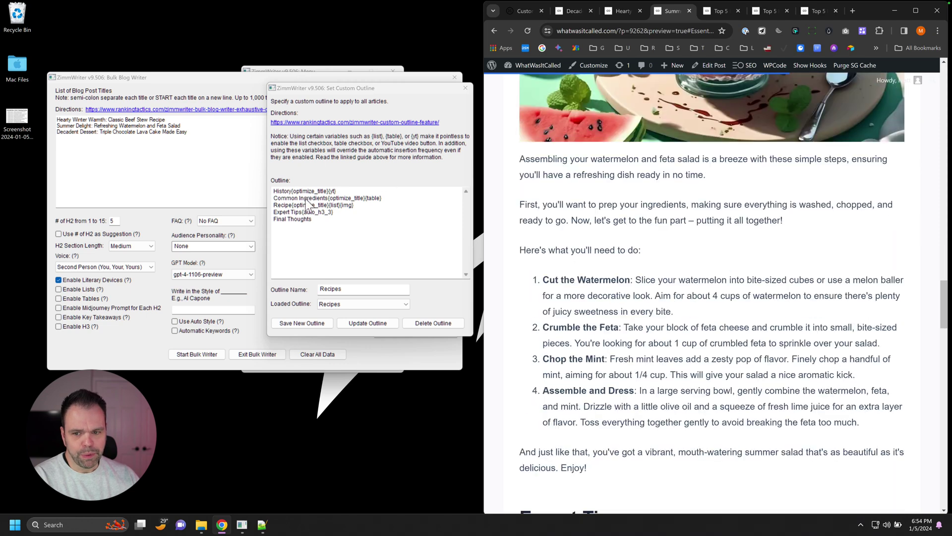
{"action": "left_click_drag", "start_coordinate": [304, 212], "coordinate": [340, 214]}
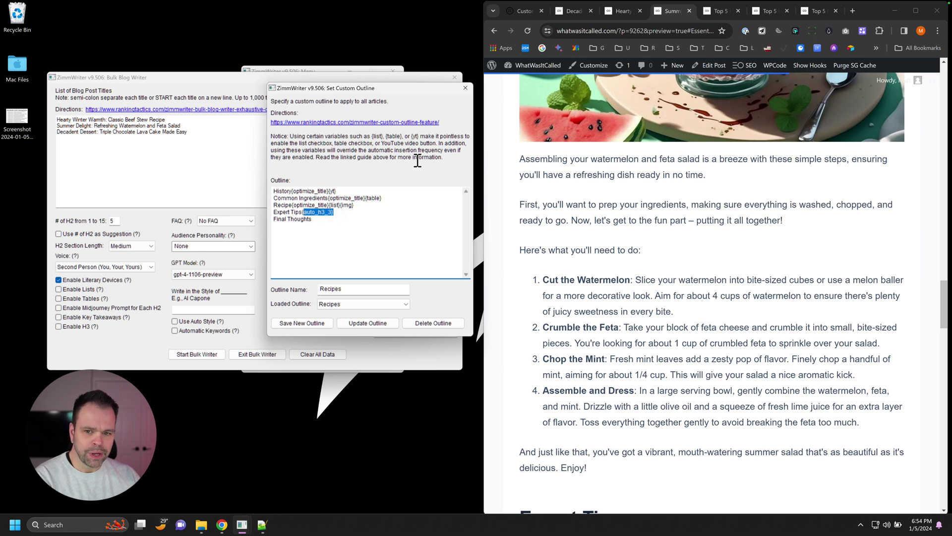
{"action": "left_click", "coordinate": [525, 11]}
{"action": "scroll", "coordinate": [618, 353], "scroll_direction": "up", "scroll_amount": 9}
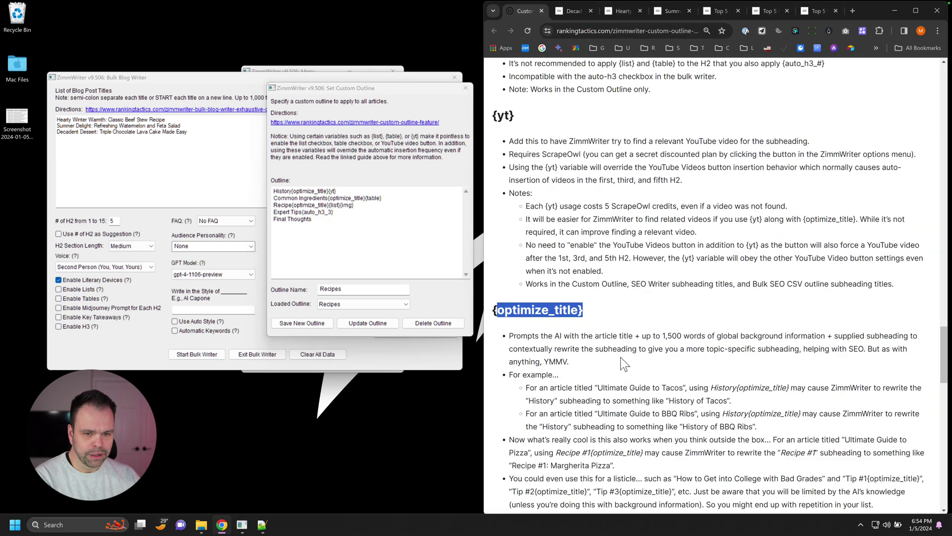
{"action": "left_click_drag", "start_coordinate": [497, 303], "coordinate": [561, 303]}
{"action": "double_click", "coordinate": [556, 300]}
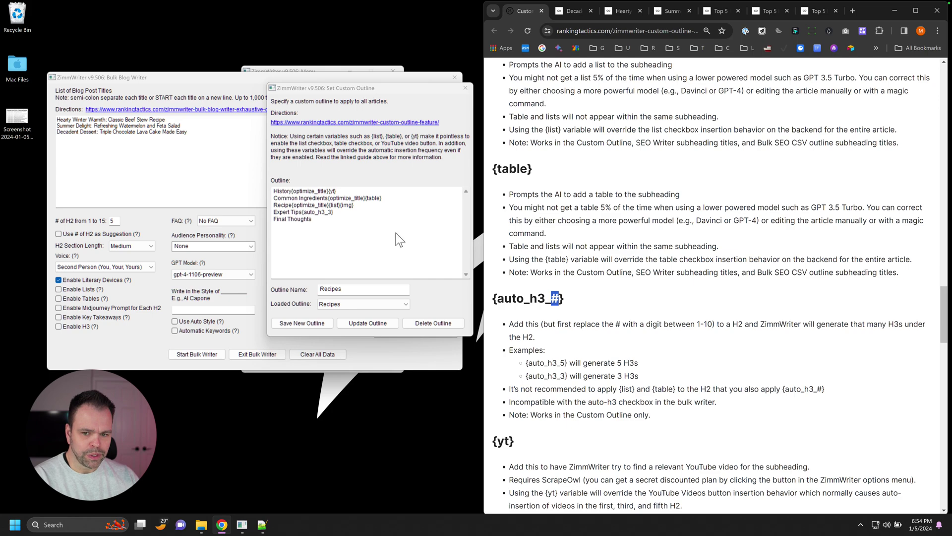
{"action": "left_click", "coordinate": [586, 10]}
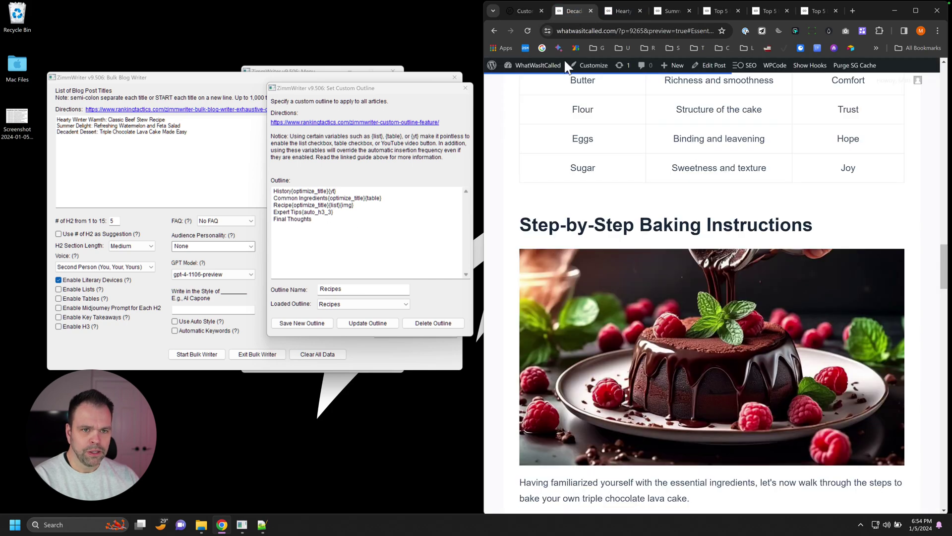
{"action": "scroll", "coordinate": [596, 335], "scroll_direction": "down", "scroll_amount": 8}
{"action": "scroll", "coordinate": [605, 342], "scroll_direction": "up", "scroll_amount": 20}
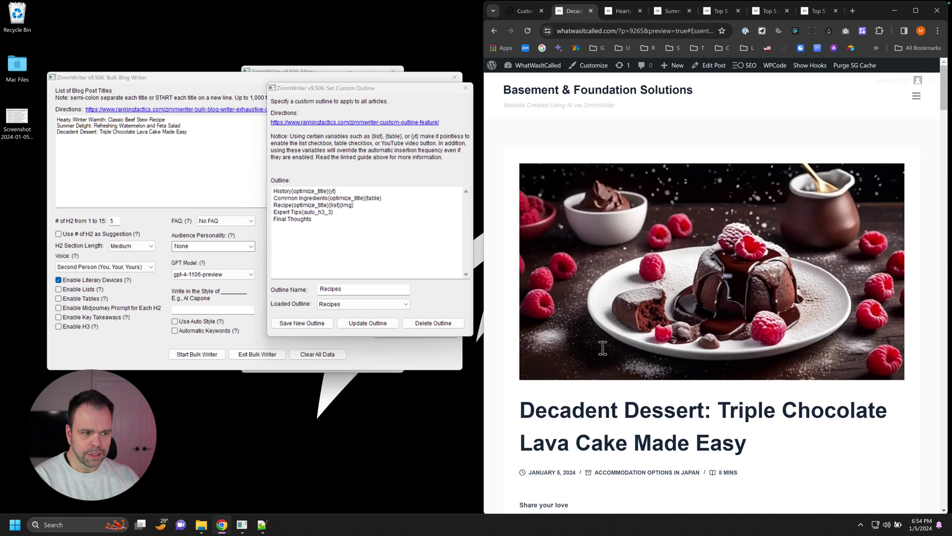
{"action": "scroll", "coordinate": [612, 342], "scroll_direction": "down", "scroll_amount": 6}
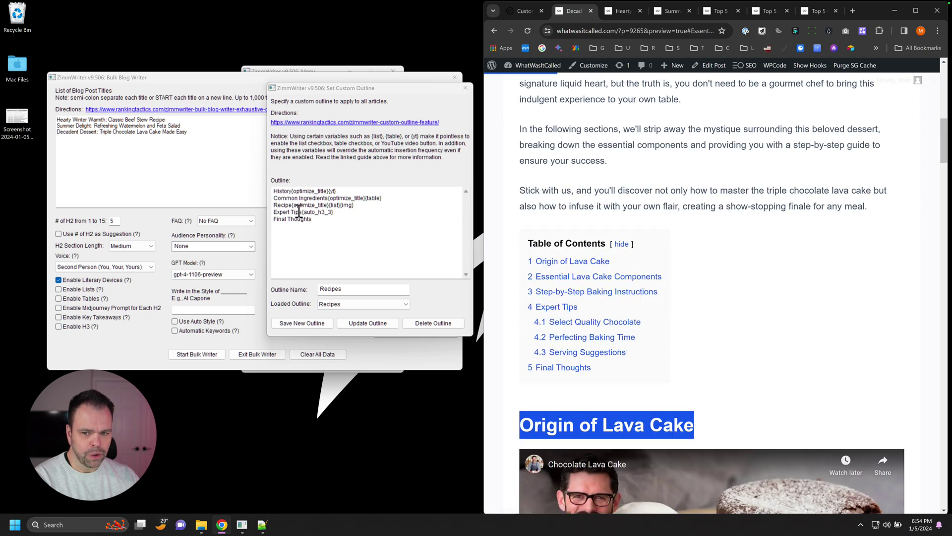
{"action": "left_click_drag", "start_coordinate": [302, 211], "coordinate": [270, 212]}
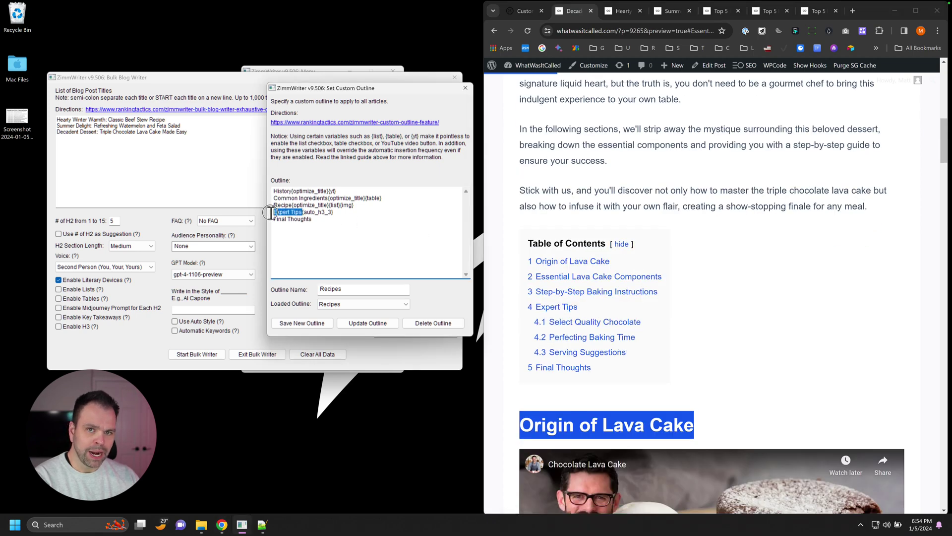
{"action": "left_click_drag", "start_coordinate": [333, 213], "coordinate": [306, 213]}
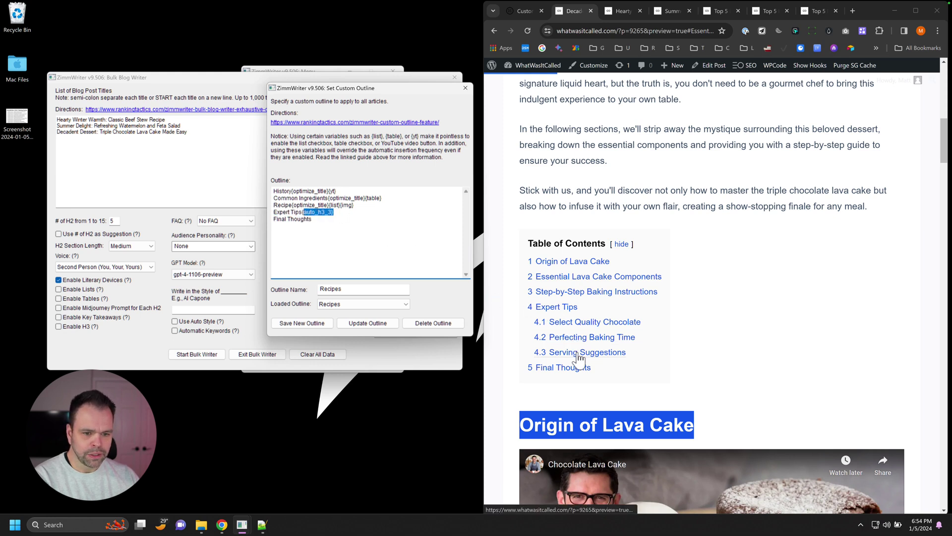
{"action": "left_click", "coordinate": [623, 11]}
{"action": "scroll", "coordinate": [625, 248], "scroll_direction": "up", "scroll_amount": 15}
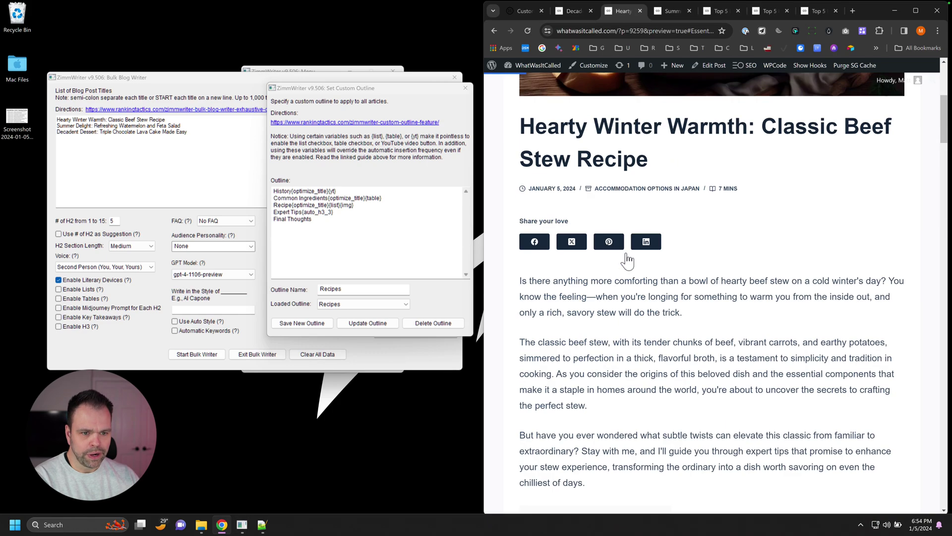
{"action": "scroll", "coordinate": [632, 262], "scroll_direction": "down", "scroll_amount": 5}
{"action": "scroll", "coordinate": [632, 261], "scroll_direction": "down", "scroll_amount": 3}
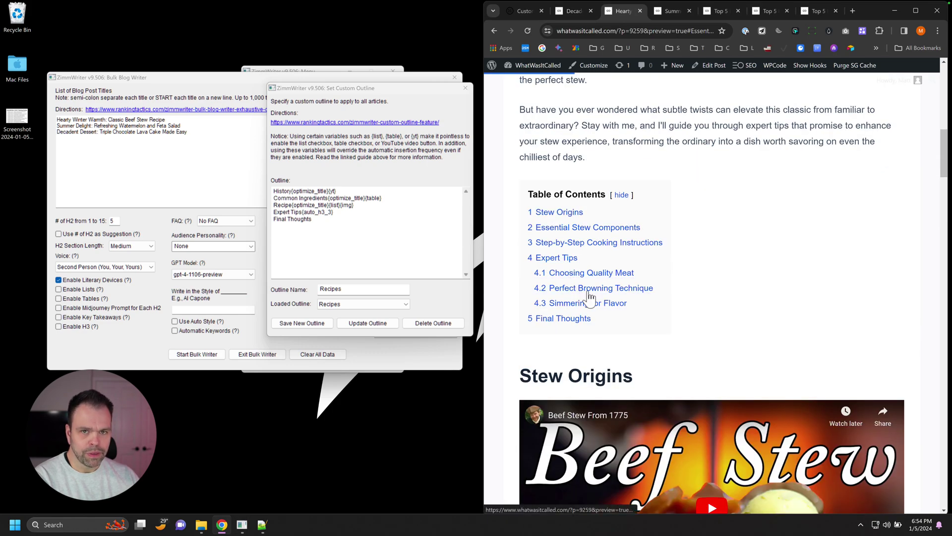
{"action": "left_click", "coordinate": [667, 11]}
{"action": "scroll", "coordinate": [625, 311], "scroll_direction": "up", "scroll_amount": 15}
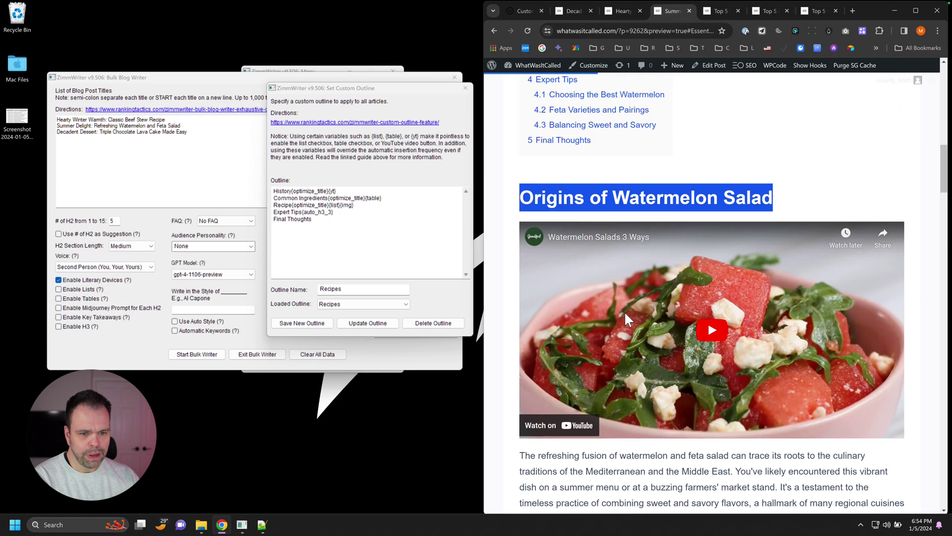
{"action": "scroll", "coordinate": [629, 311], "scroll_direction": "down", "scroll_amount": 2}
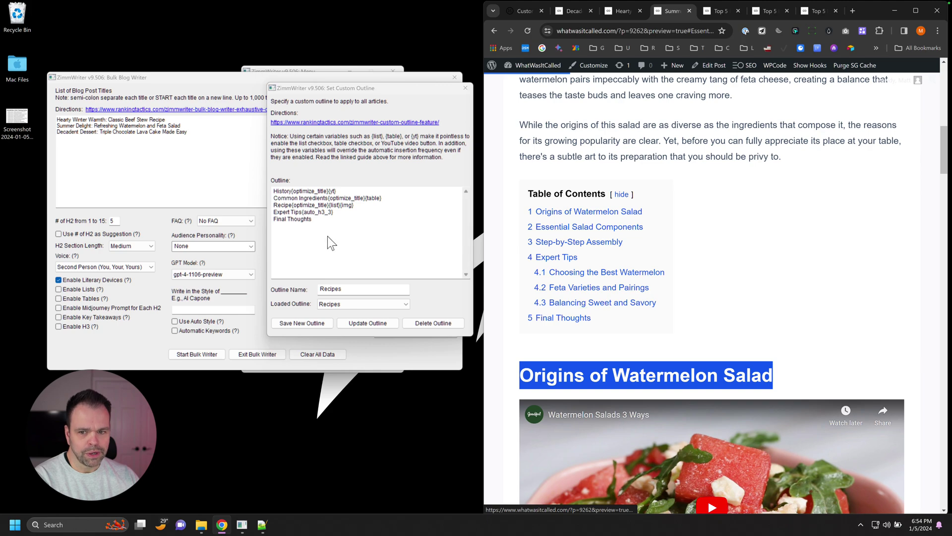
{"action": "left_click_drag", "start_coordinate": [314, 219], "coordinate": [277, 220]}
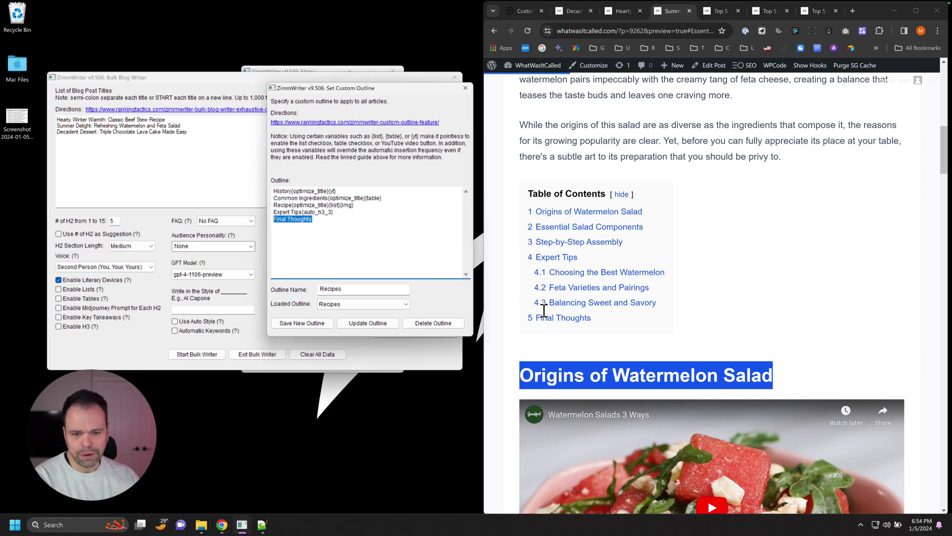
{"action": "left_click", "coordinate": [561, 318]}
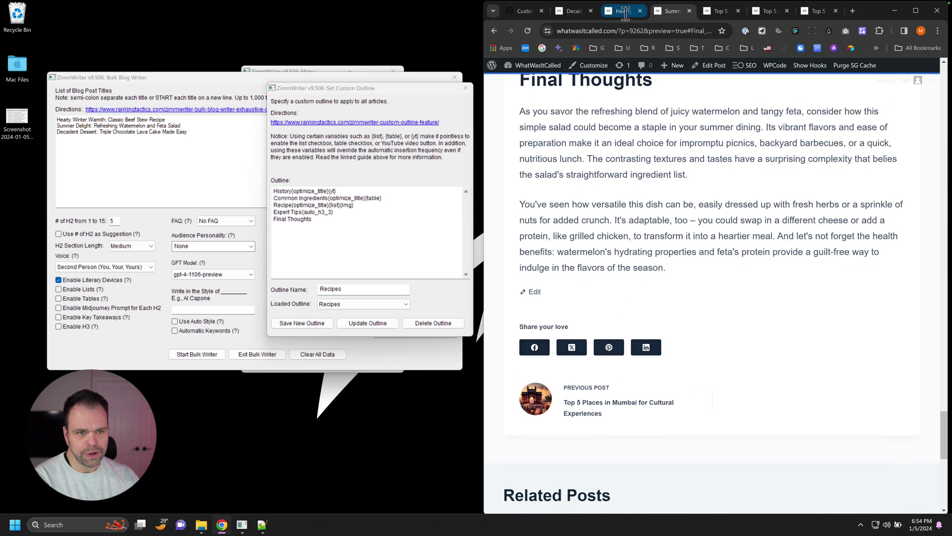
{"action": "left_click", "coordinate": [626, 14]}
{"action": "key", "text": "ctrl+shift+Tab"}
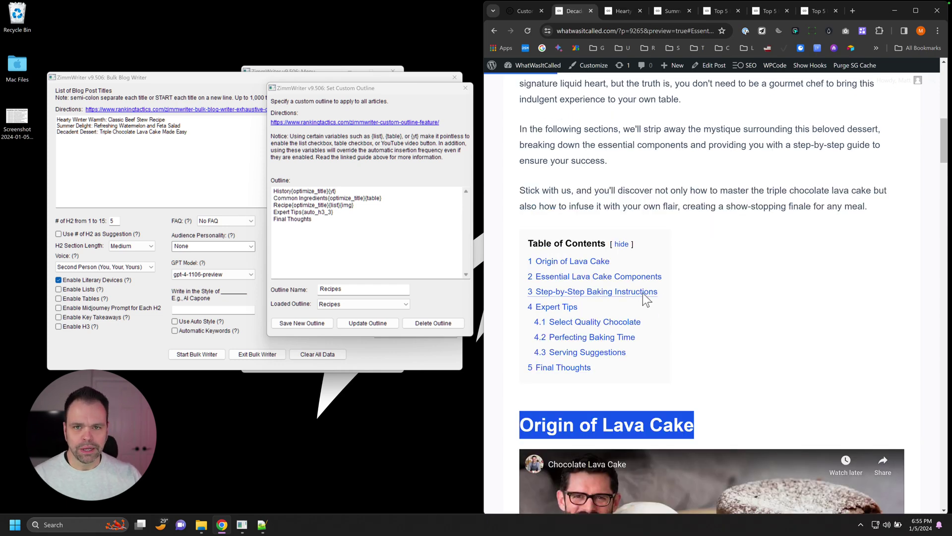
Step: Load the Top Five outline and scroll through the Tokyo technology Top 5 post
{"action": "left_click", "coordinate": [341, 302]}
{"action": "left_click", "coordinate": [343, 328]}
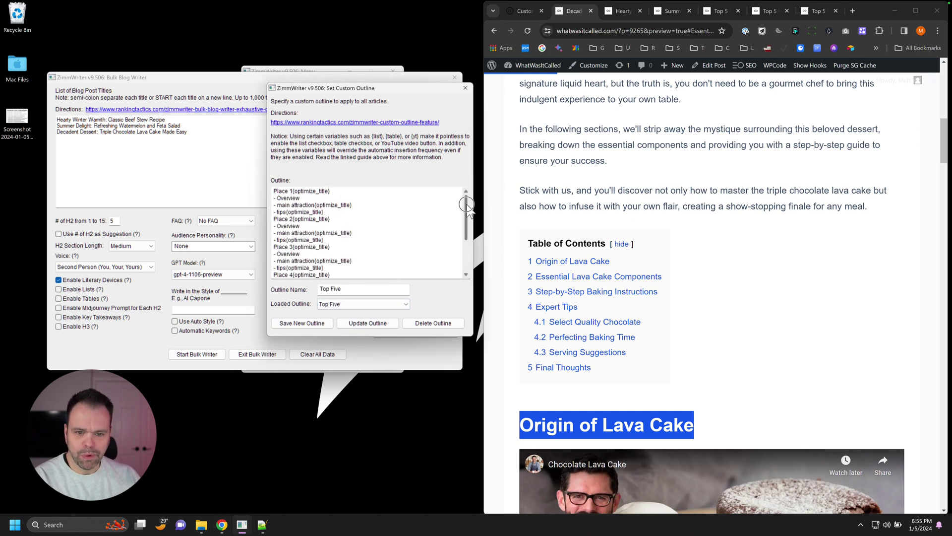
{"action": "left_click", "coordinate": [628, 10]}
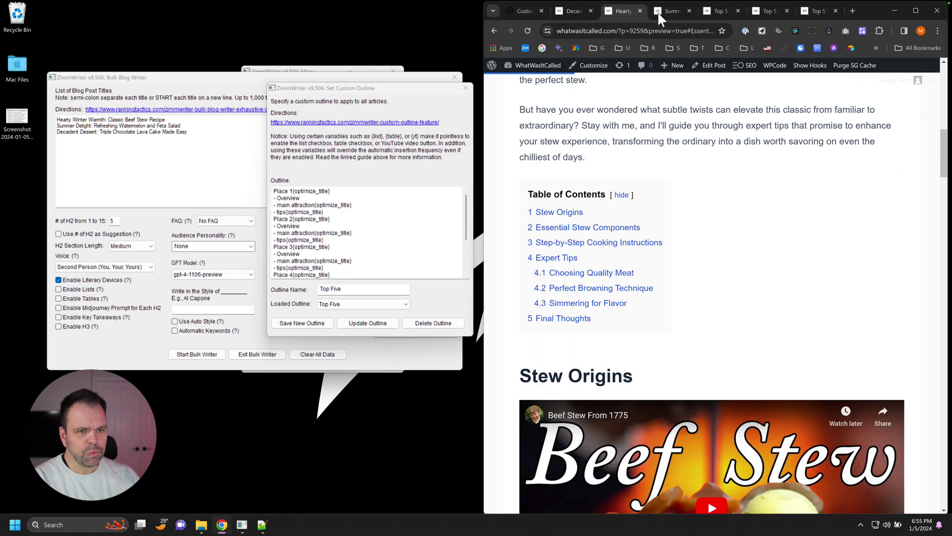
{"action": "left_click", "coordinate": [722, 11]}
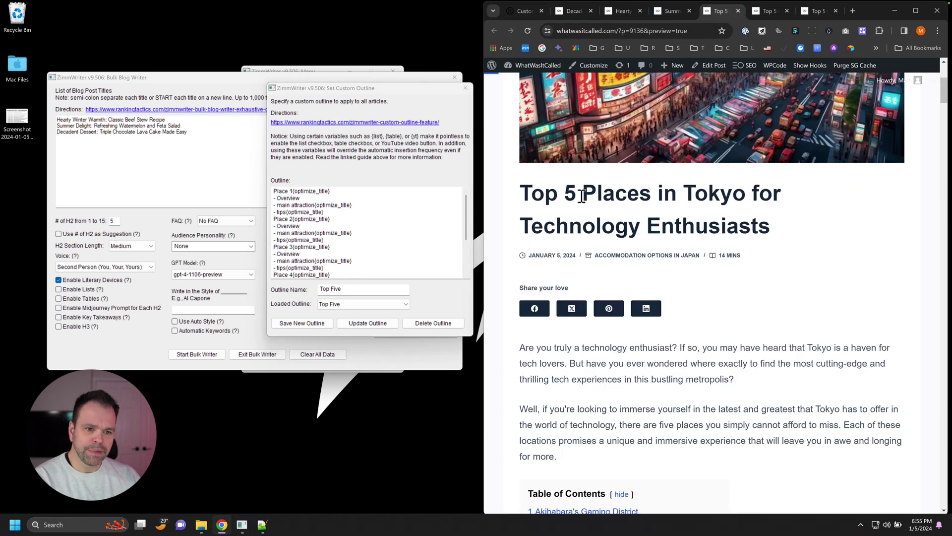
{"action": "scroll", "coordinate": [590, 218], "scroll_direction": "down", "scroll_amount": 5}
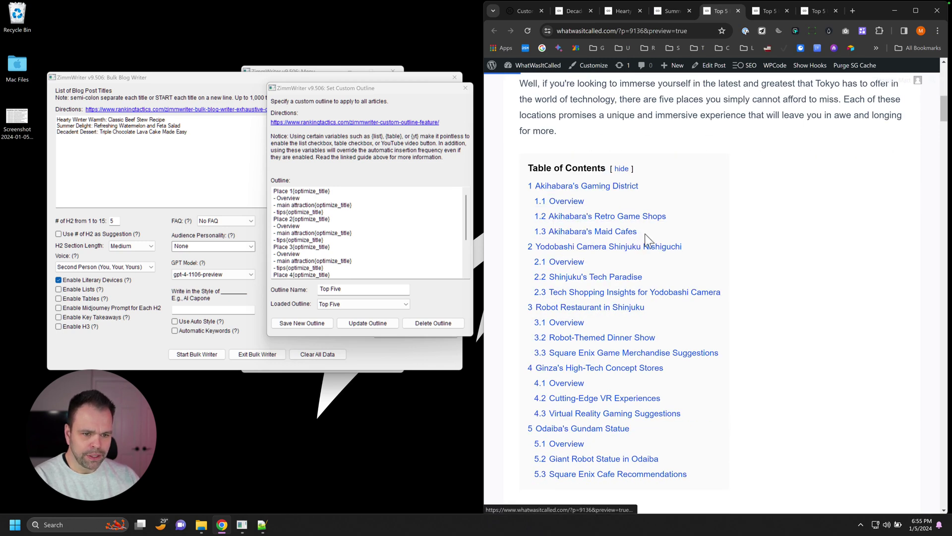
Step: Select main attraction in the outline, then browse the Rome food and New York history Top 5 posts
{"action": "left_click_drag", "start_coordinate": [277, 207], "coordinate": [314, 206]}
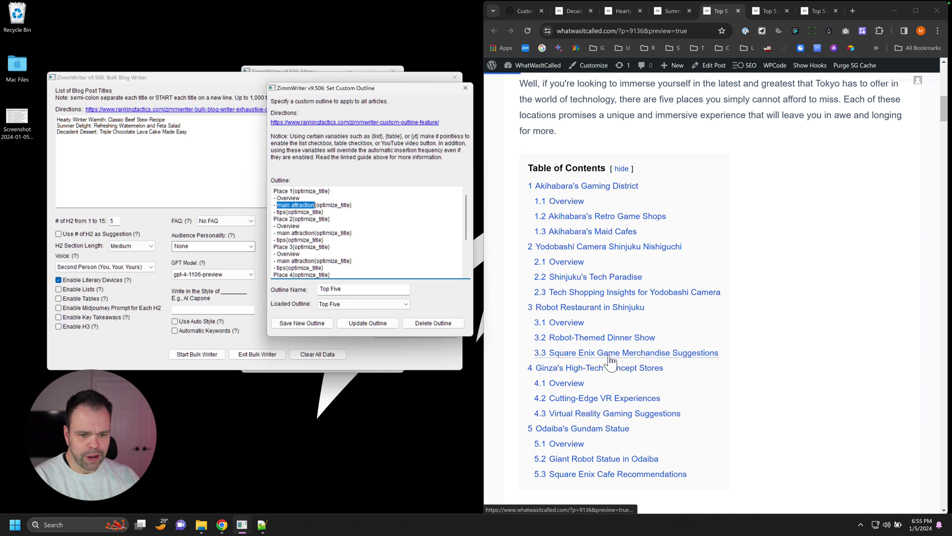
{"action": "scroll", "coordinate": [728, 296], "scroll_direction": "up", "scroll_amount": 5}
{"action": "scroll", "coordinate": [731, 302], "scroll_direction": "up", "scroll_amount": 5}
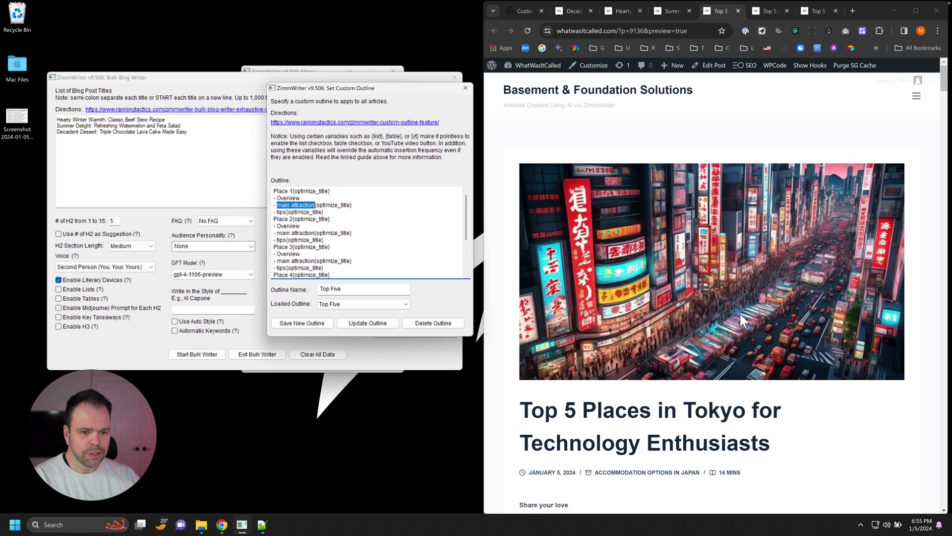
{"action": "left_click", "coordinate": [764, 15]}
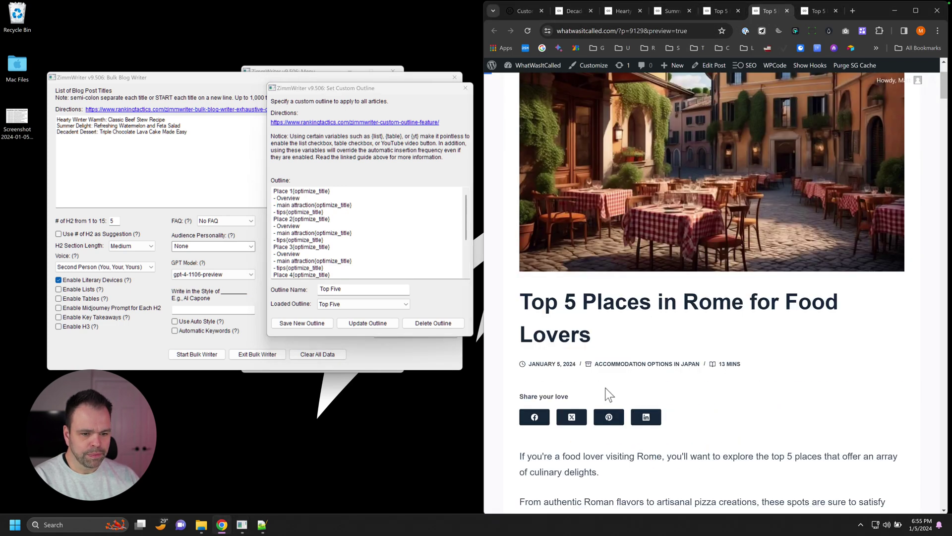
{"action": "left_click", "coordinate": [816, 9]}
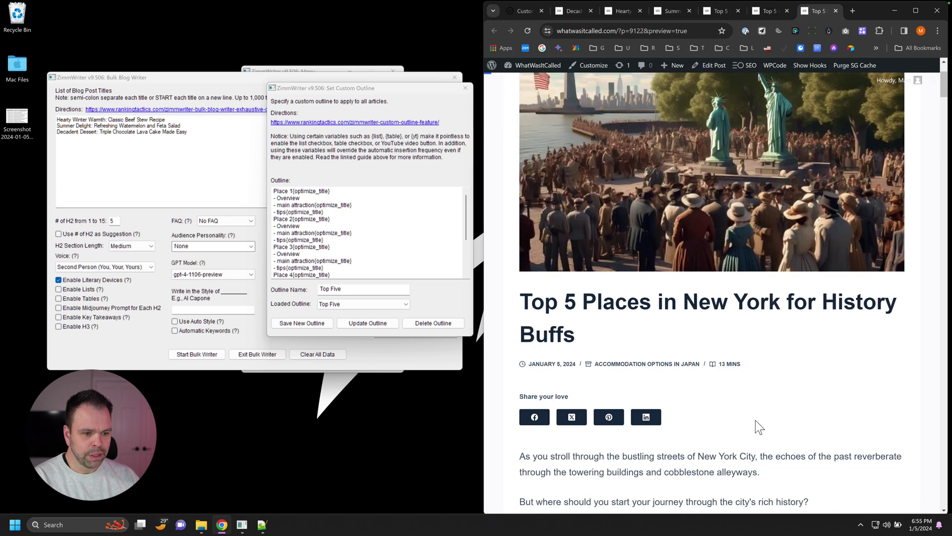
{"action": "scroll", "coordinate": [383, 251], "scroll_direction": "down", "scroll_amount": 3}
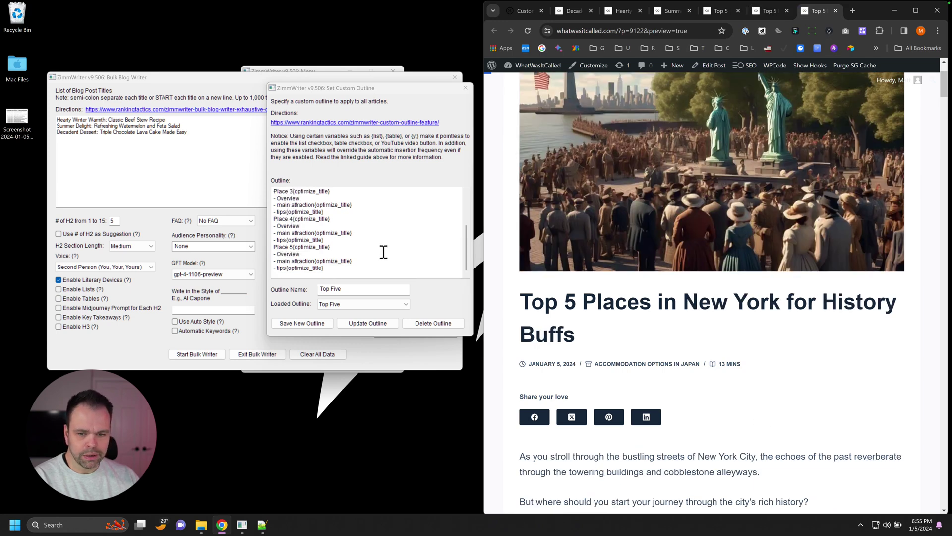
Step: Load the Amazon Review outline, then close the custom outline window and the Bulk Blog Writer
{"action": "left_click", "coordinate": [358, 304]}
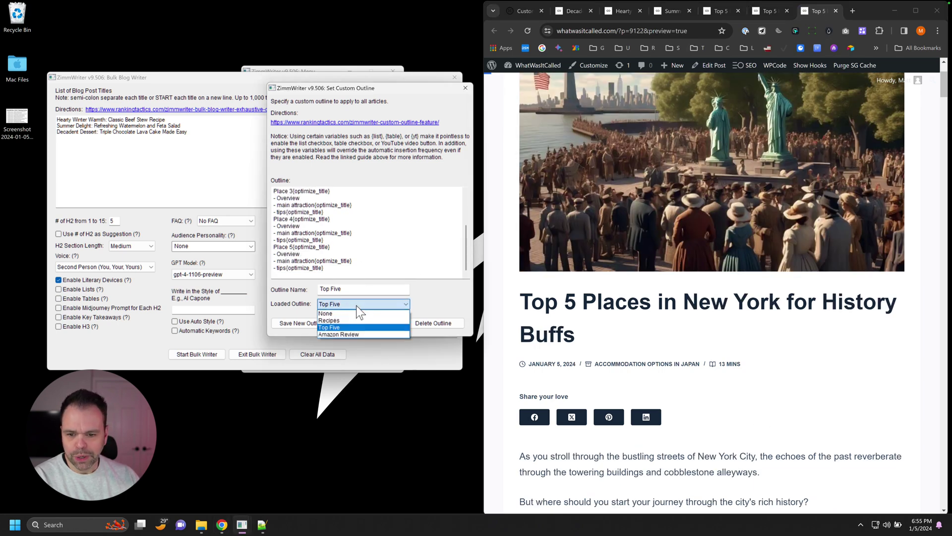
{"action": "left_click", "coordinate": [349, 330]}
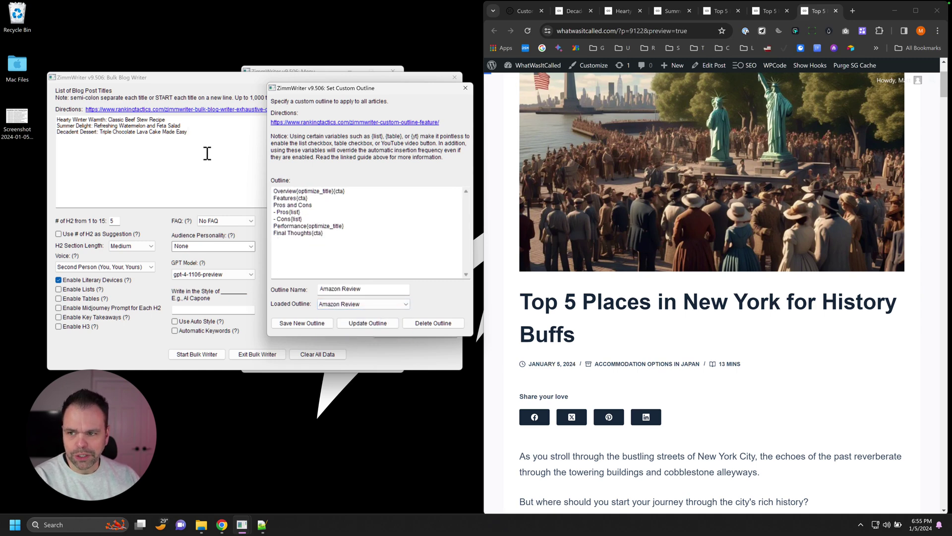
{"action": "left_click", "coordinate": [465, 87]}
{"action": "left_click", "coordinate": [454, 77]}
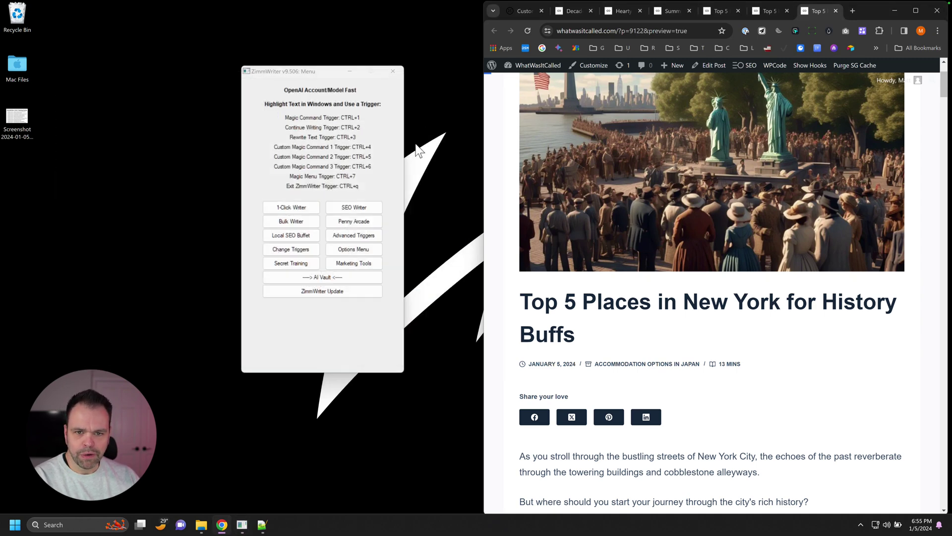
Step: In Penny Arcade's custom outline settings, select Overview and {cta} on the first line, then view the guide
{"action": "left_click", "coordinate": [364, 221]}
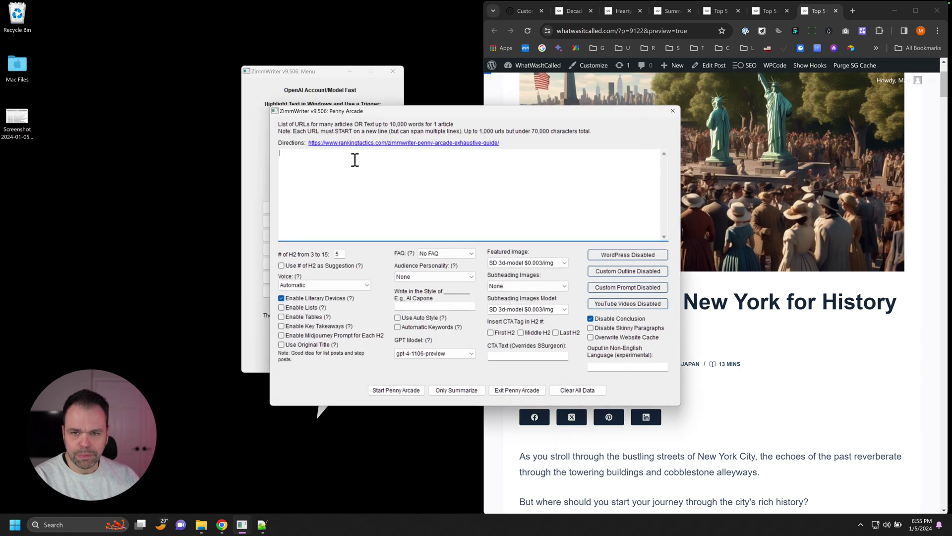
{"action": "left_click", "coordinate": [637, 272]}
{"action": "left_click", "coordinate": [437, 288]}
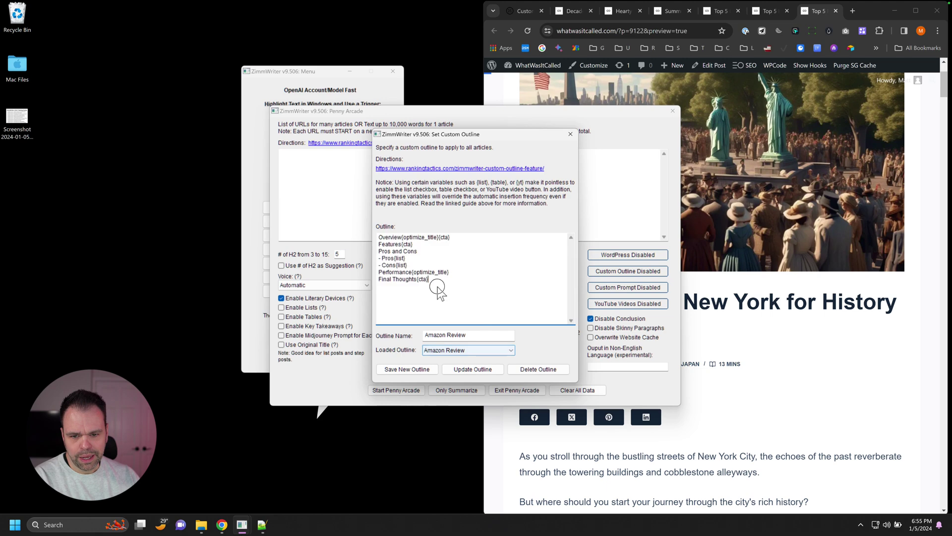
{"action": "left_click_drag", "start_coordinate": [402, 237], "coordinate": [373, 237]}
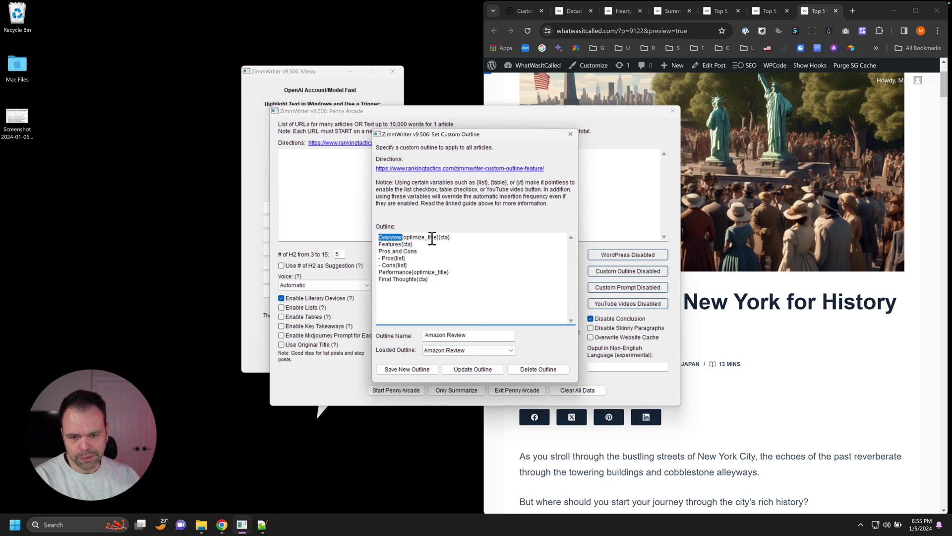
{"action": "mouse_move", "coordinate": [437, 238]}
{"action": "left_mouse_down"}
{"action": "mouse_move", "coordinate": [417, 238]}
{"action": "mouse_move", "coordinate": [455, 238]}
{"action": "left_mouse_up"}
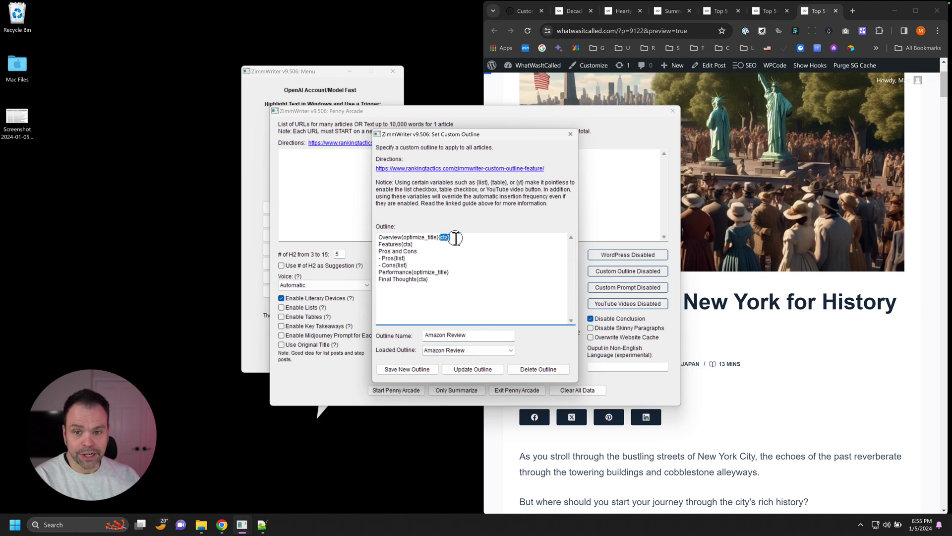
{"action": "left_click", "coordinate": [525, 11]}
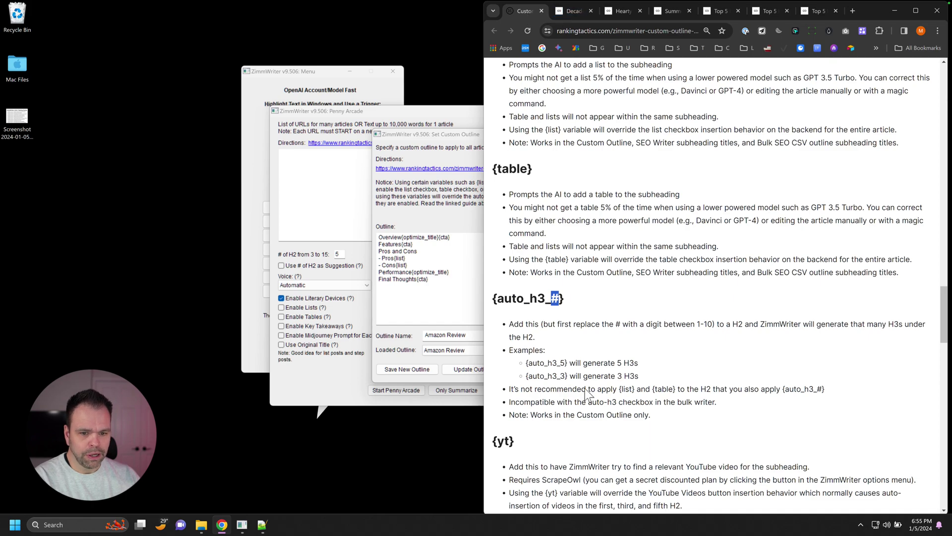
Step: Scroll the guide to the {cta} explanation, then select the Features and Performance lines of the Amazon Review outline
{"action": "scroll", "coordinate": [592, 384], "scroll_direction": "down", "scroll_amount": 15}
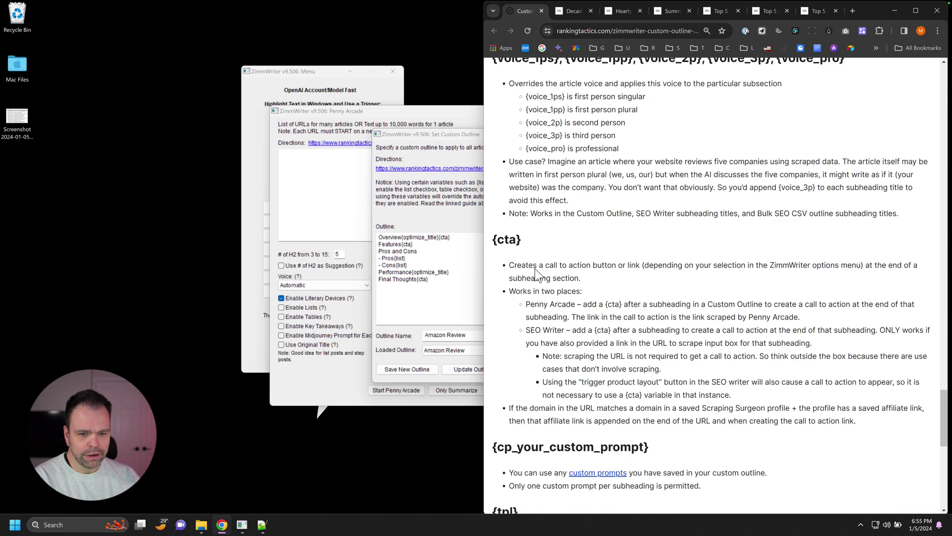
{"action": "left_click", "coordinate": [460, 142]}
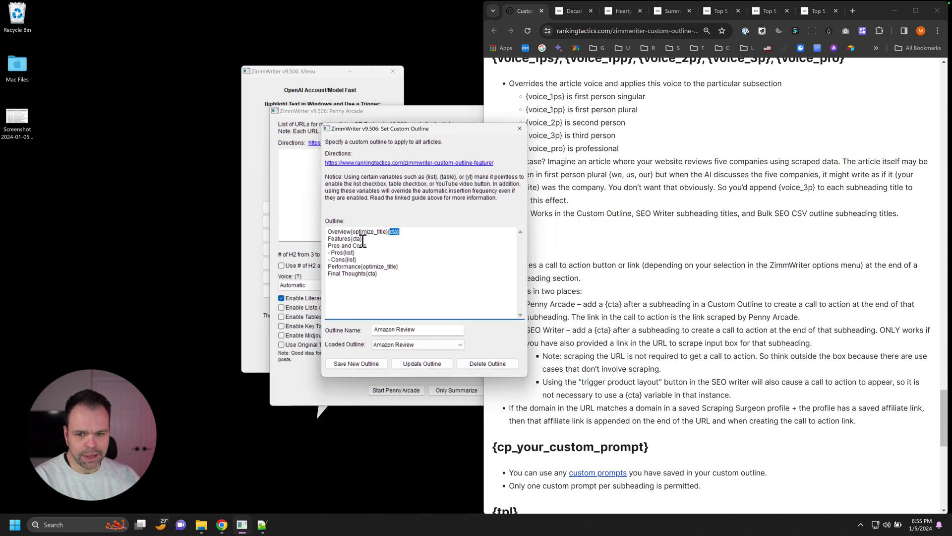
{"action": "left_click_drag", "start_coordinate": [363, 240], "coordinate": [323, 250]}
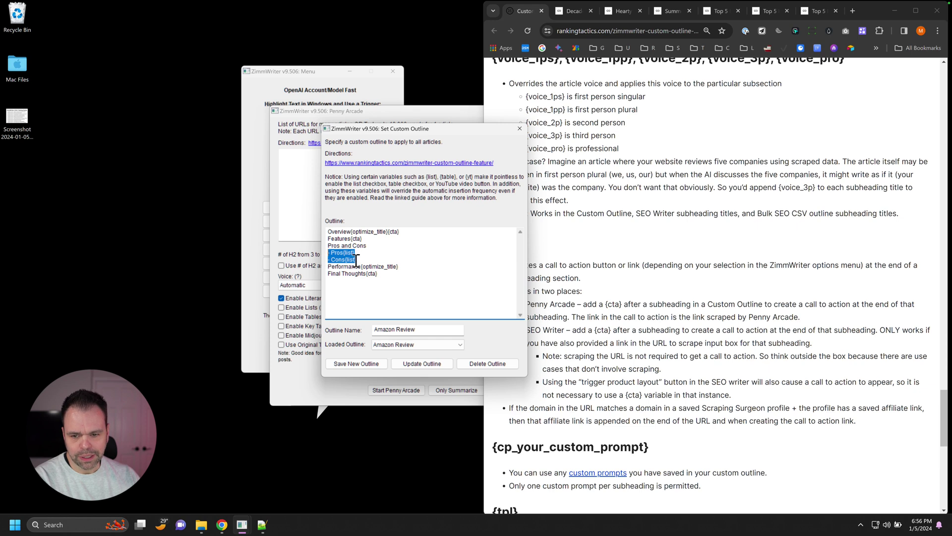
{"action": "left_click_drag", "start_coordinate": [328, 268], "coordinate": [367, 276]}
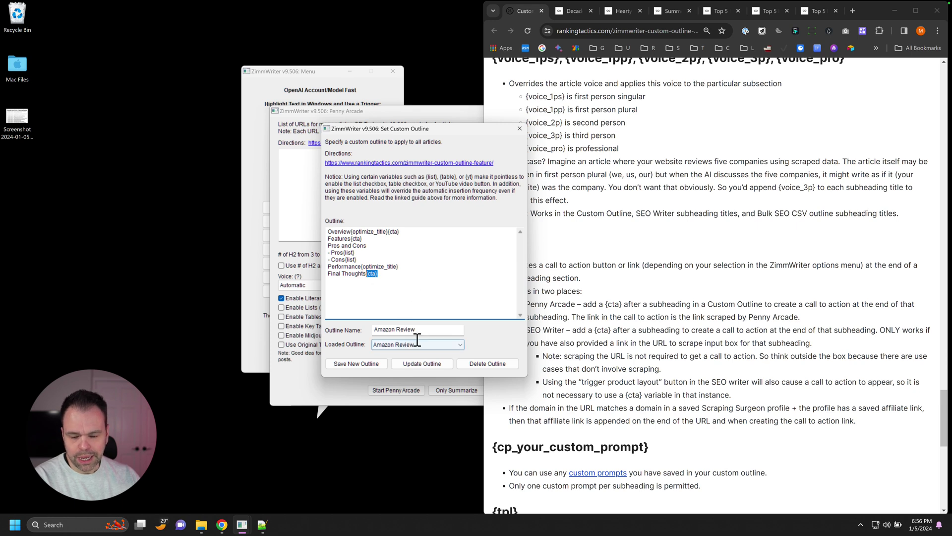